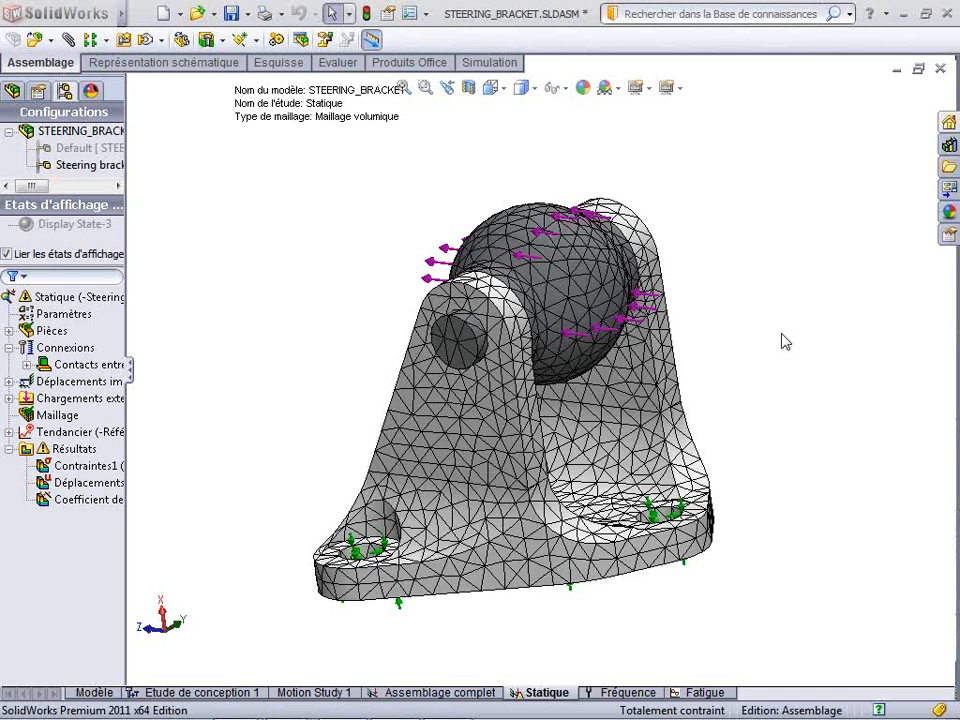
Review the curvature-based mesh parameters in the mesh settings, try a coarser global density, and discard the changes
right_click(52, 416)
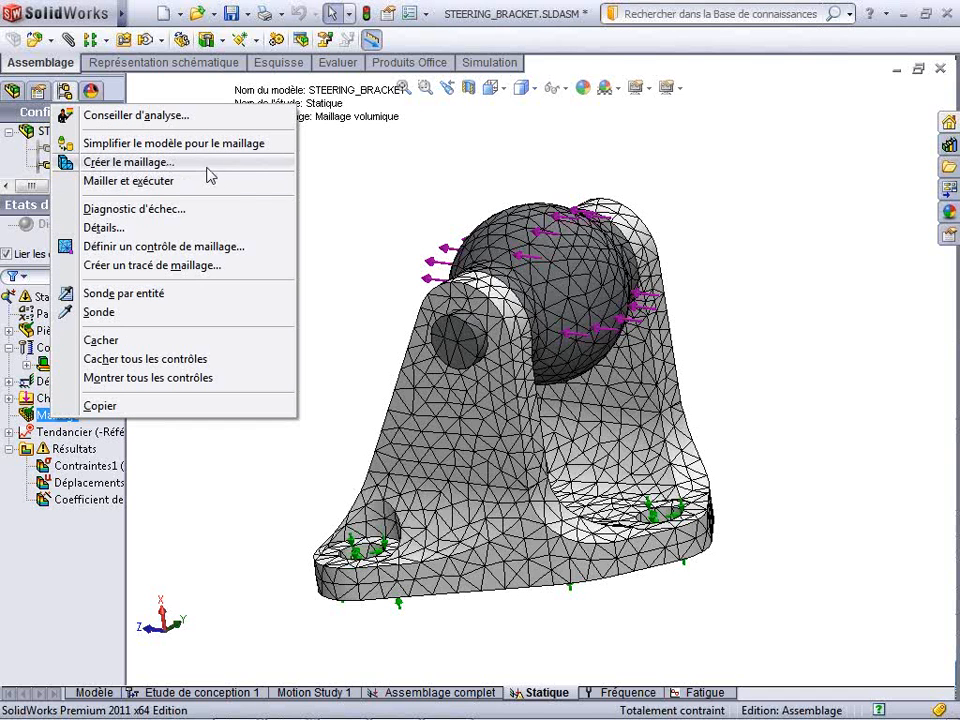
click(146, 164)
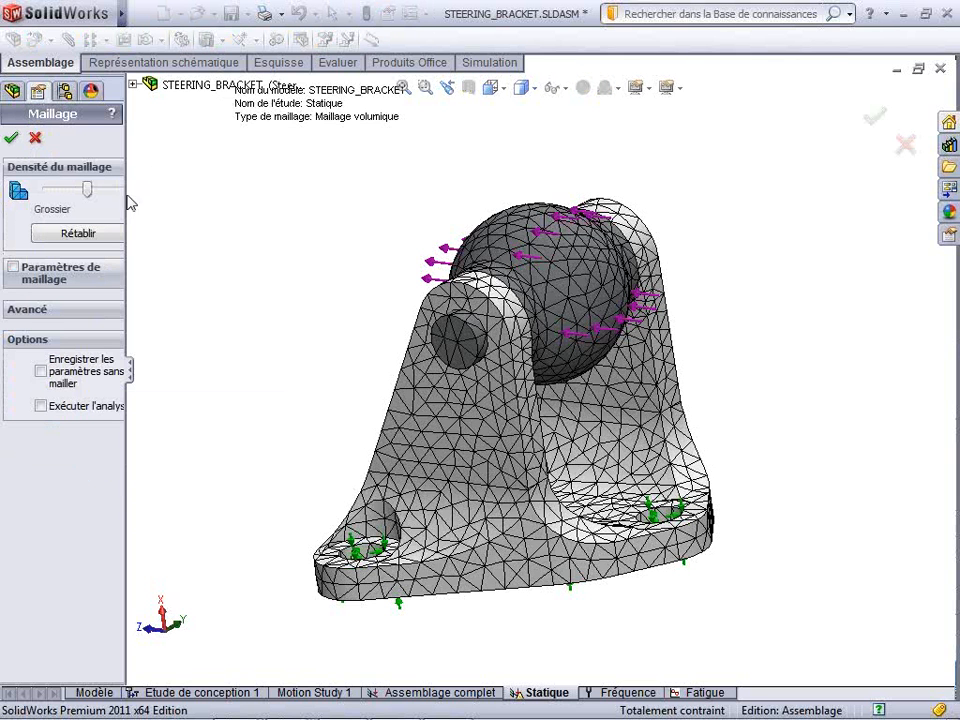
drag(130, 194, 226, 196)
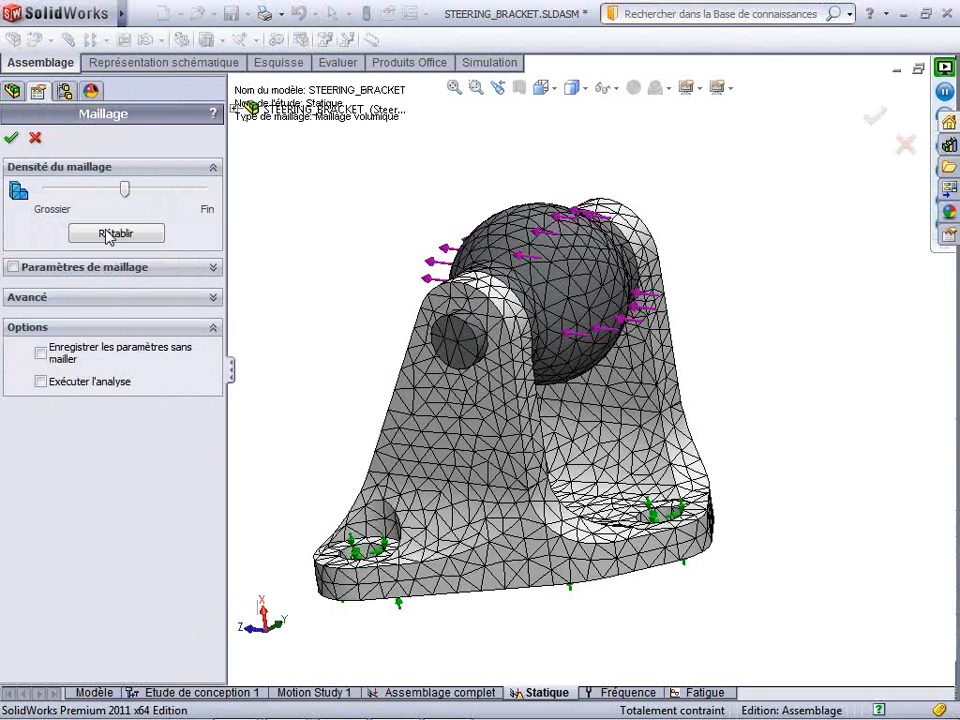
click(215, 268)
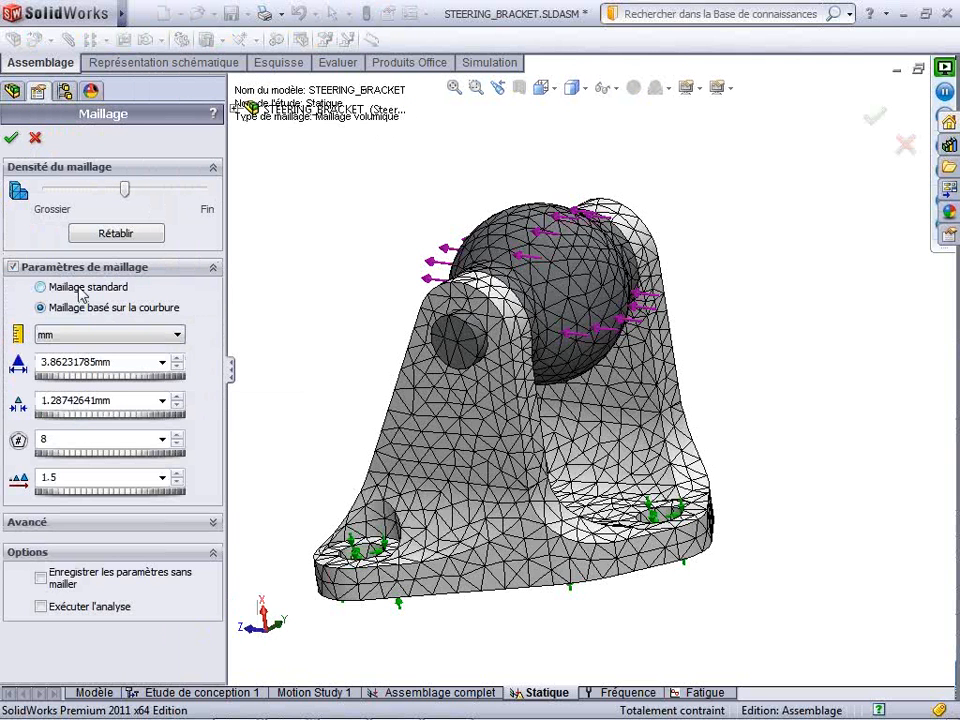
double_click(108, 361)
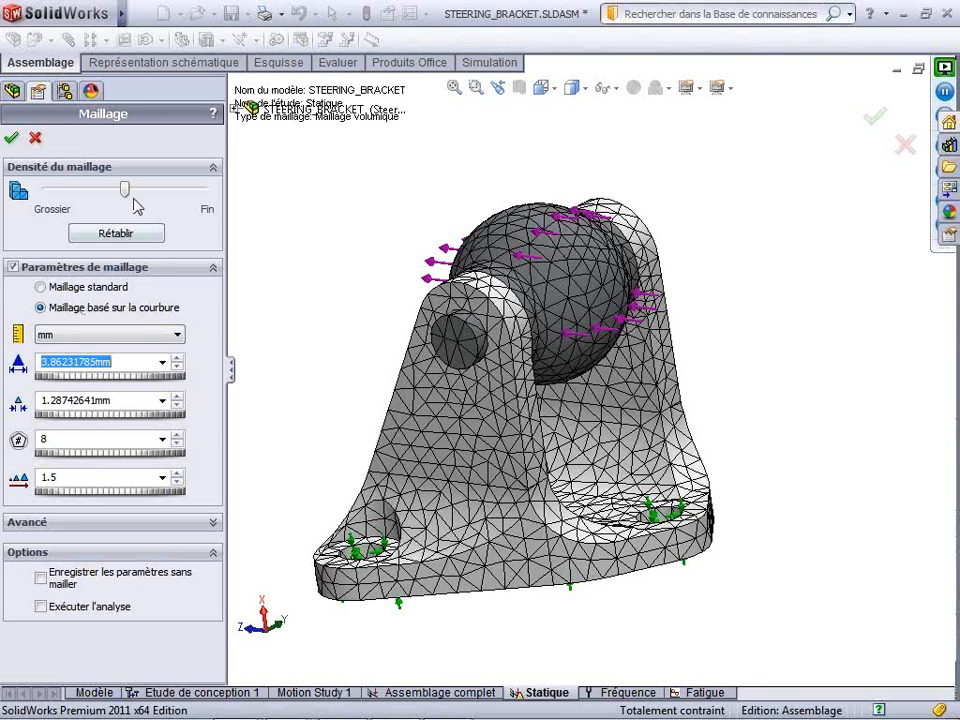
drag(124, 189, 64, 194)
click(39, 141)
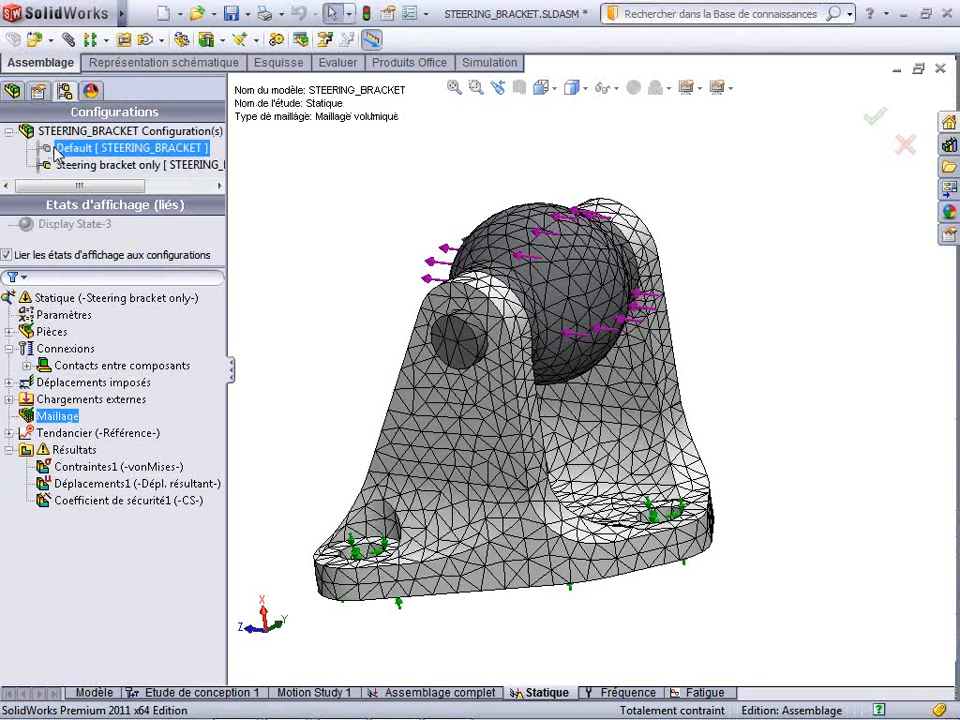
Apply a mesh control with a 1 mm element size to the two curved faces at the feet of the bracket's arms
right_click(62, 416)
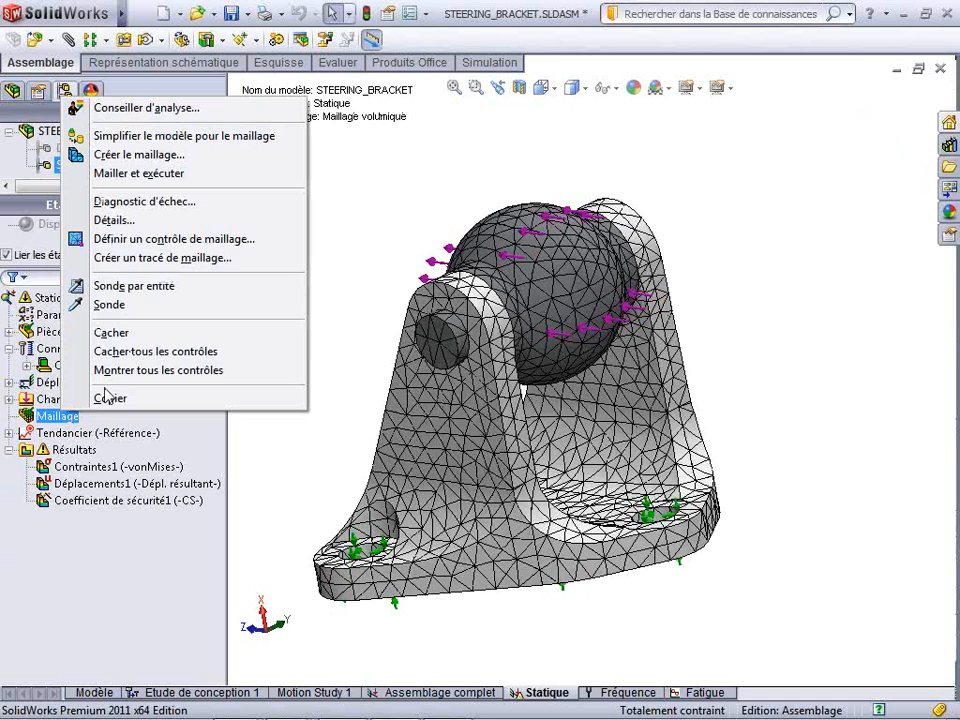
click(217, 245)
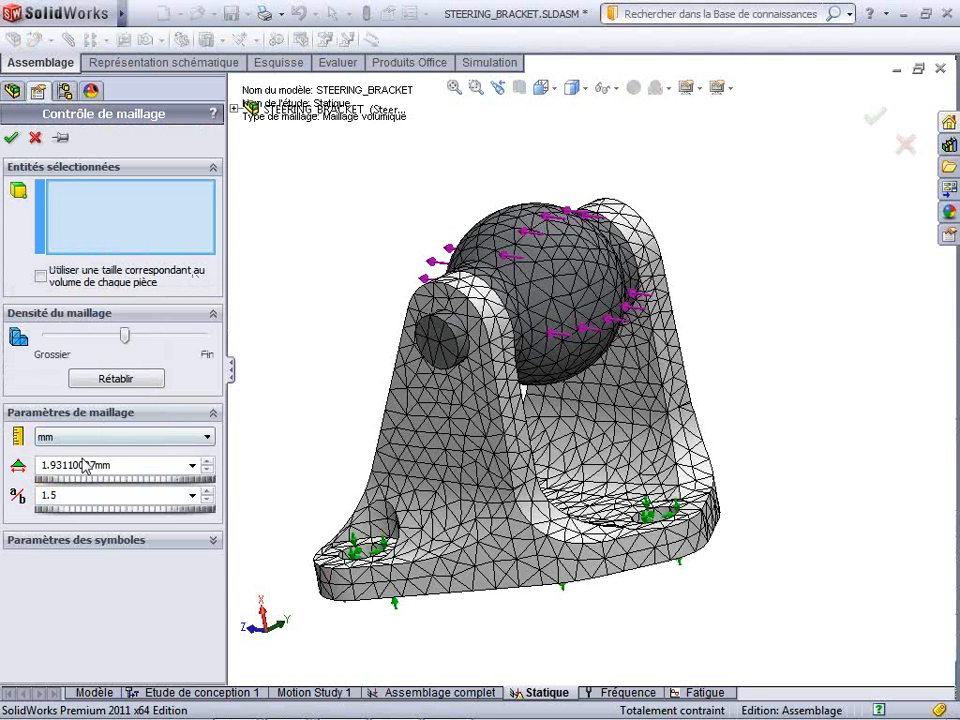
click(545, 510)
click(690, 433)
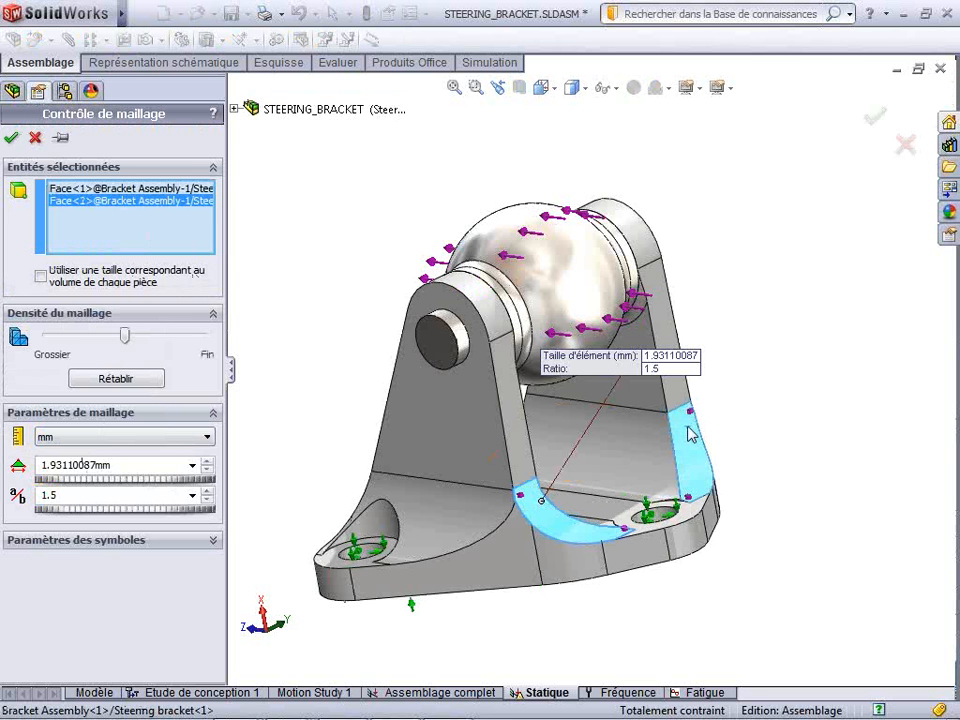
double_click(113, 464)
text(1)
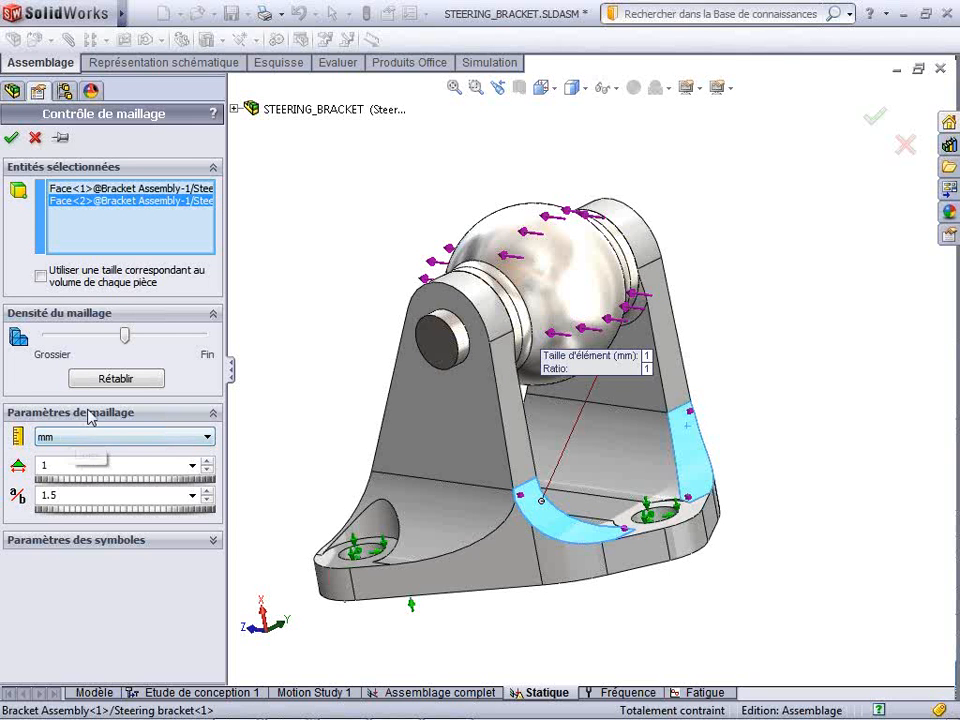
click(11, 137)
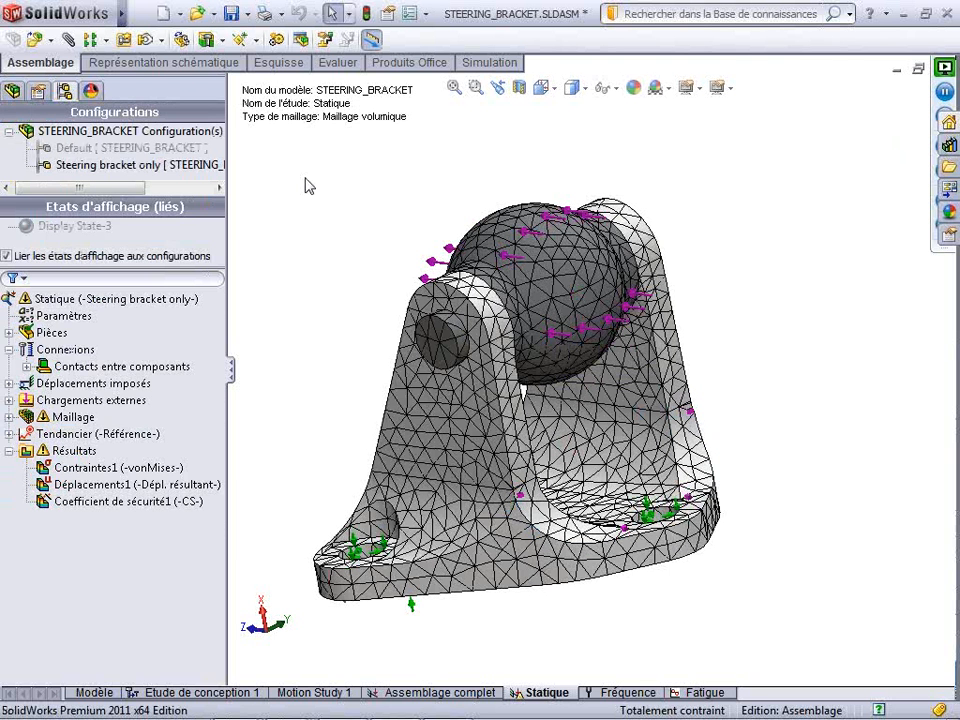
Regenerate the study's mesh with the default global density so it includes the local mesh control
right_click(72, 417)
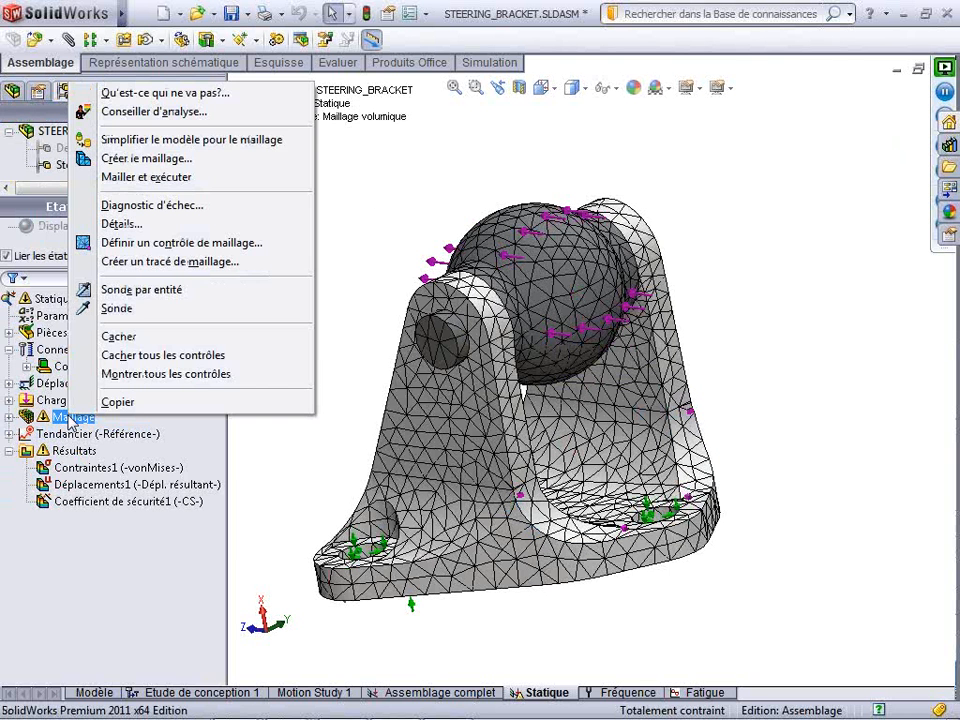
click(85, 158)
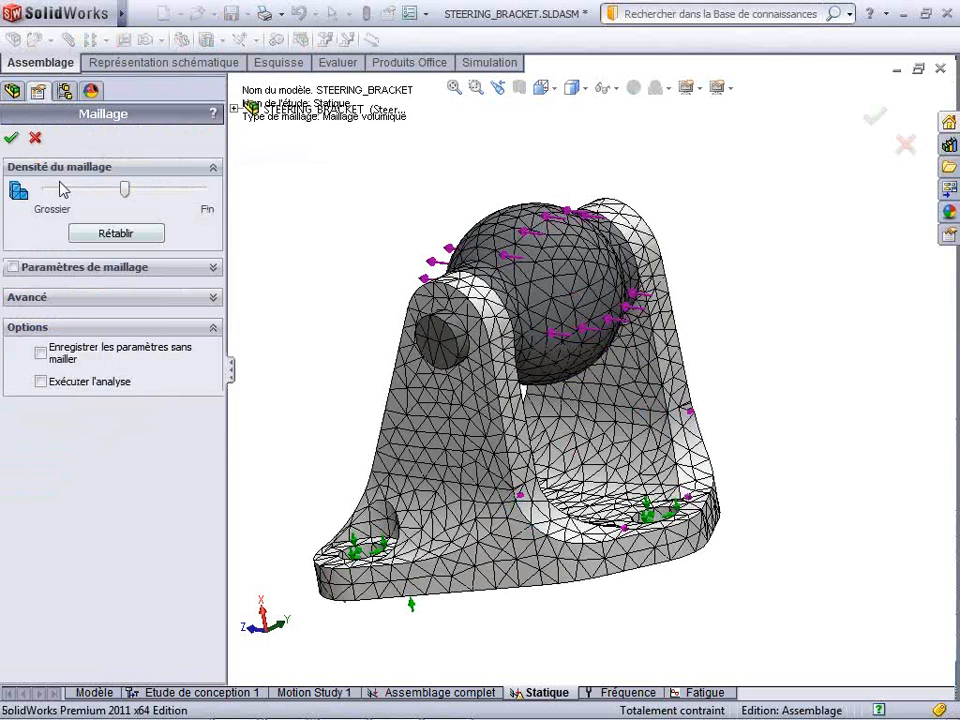
click(11, 137)
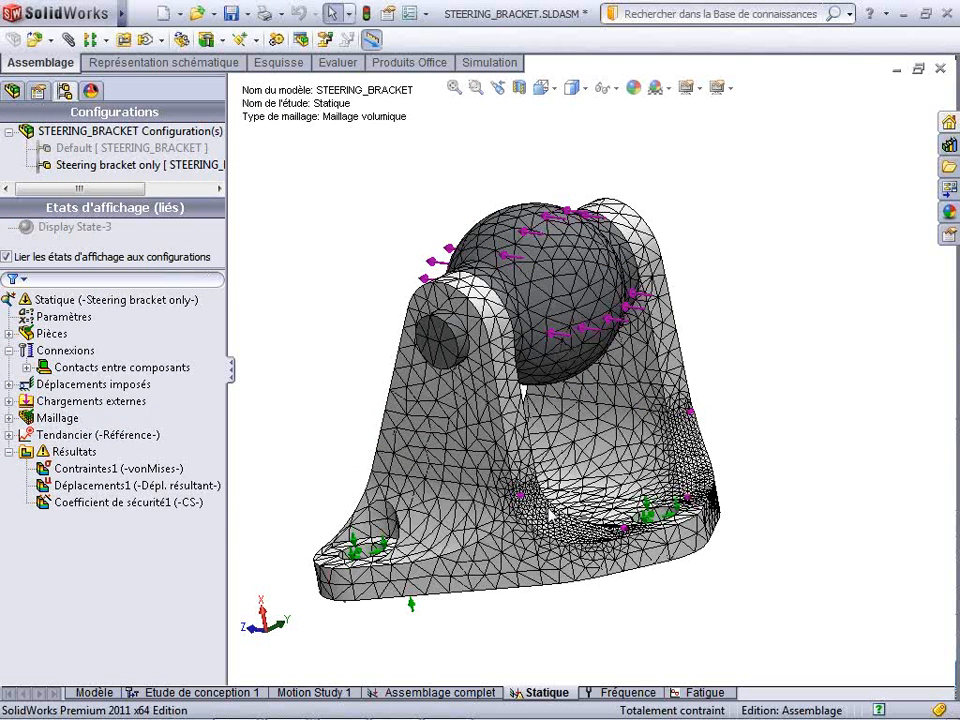
click(137, 510)
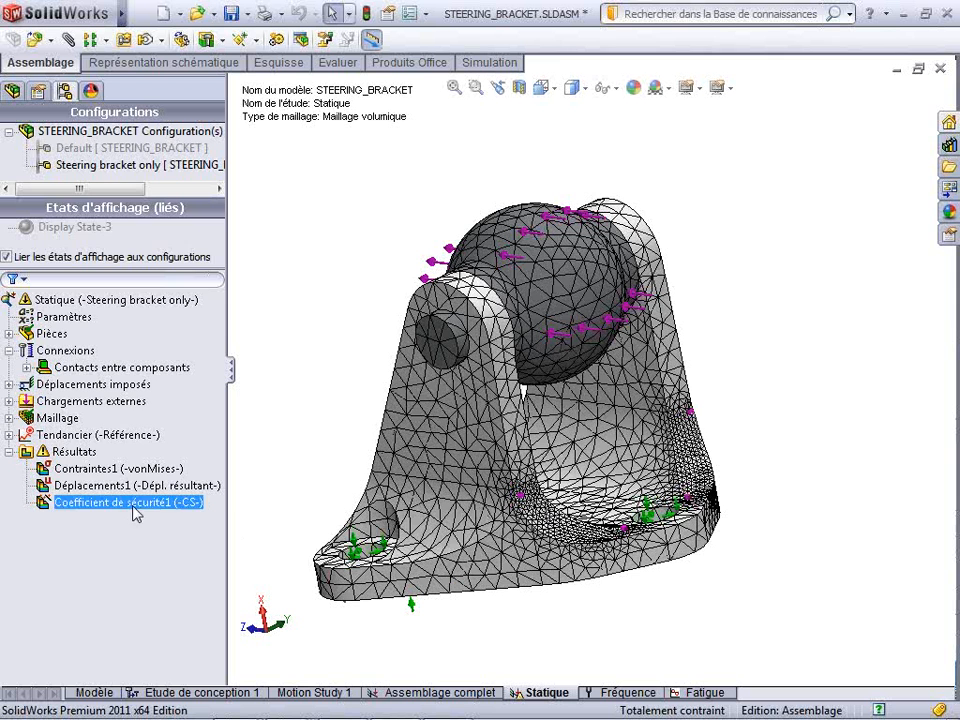
Add a mesh control on the pin using a size matched to each part's volume, with the density set near Fin
right_click(57, 418)
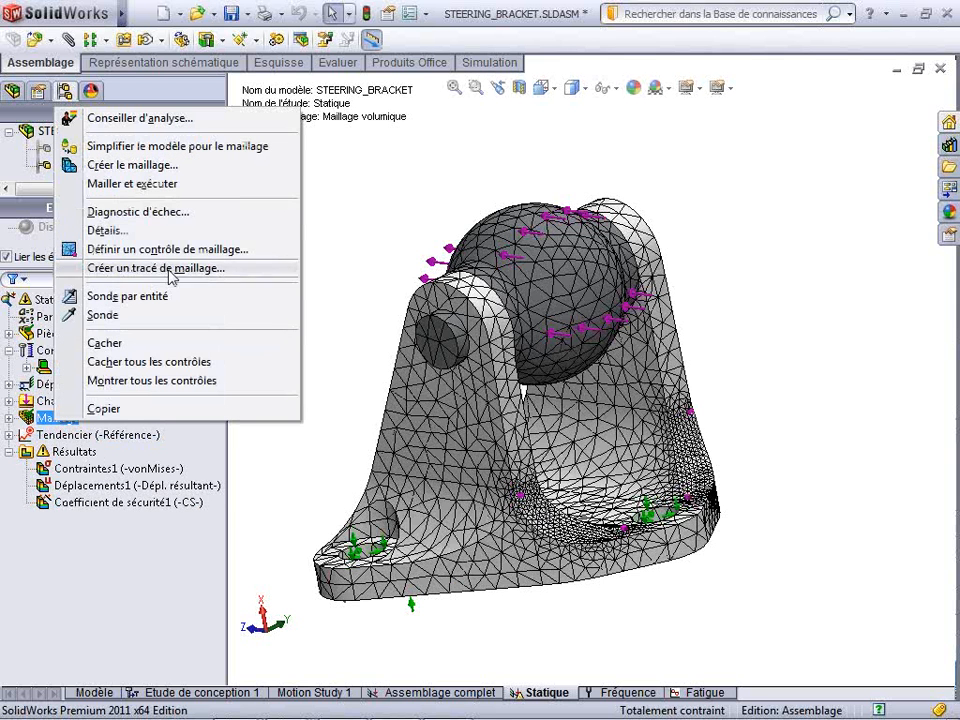
click(236, 249)
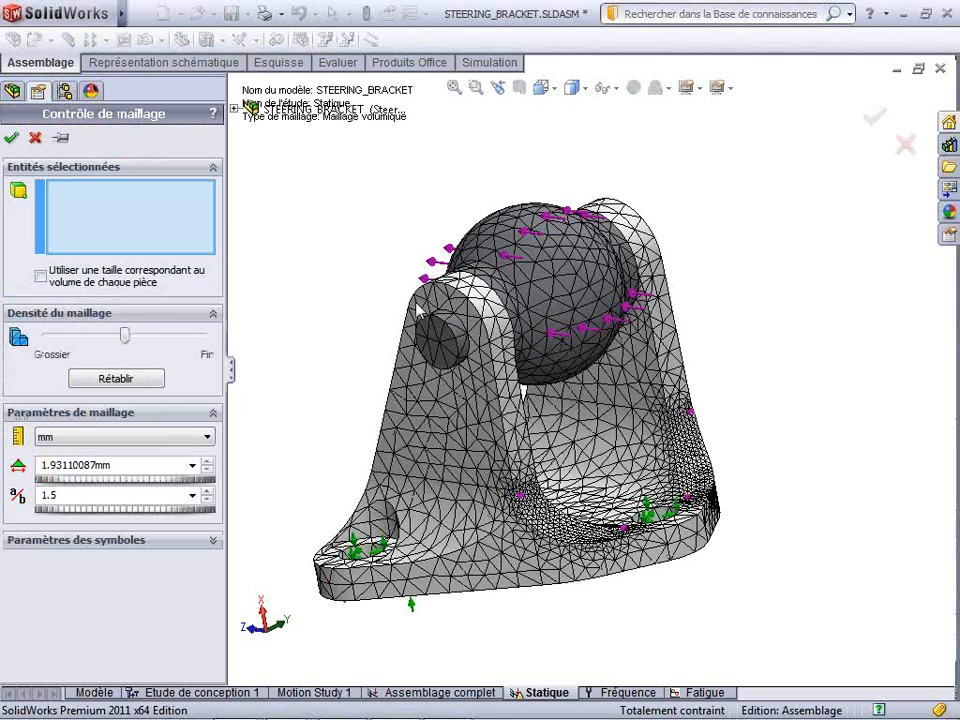
click(40, 277)
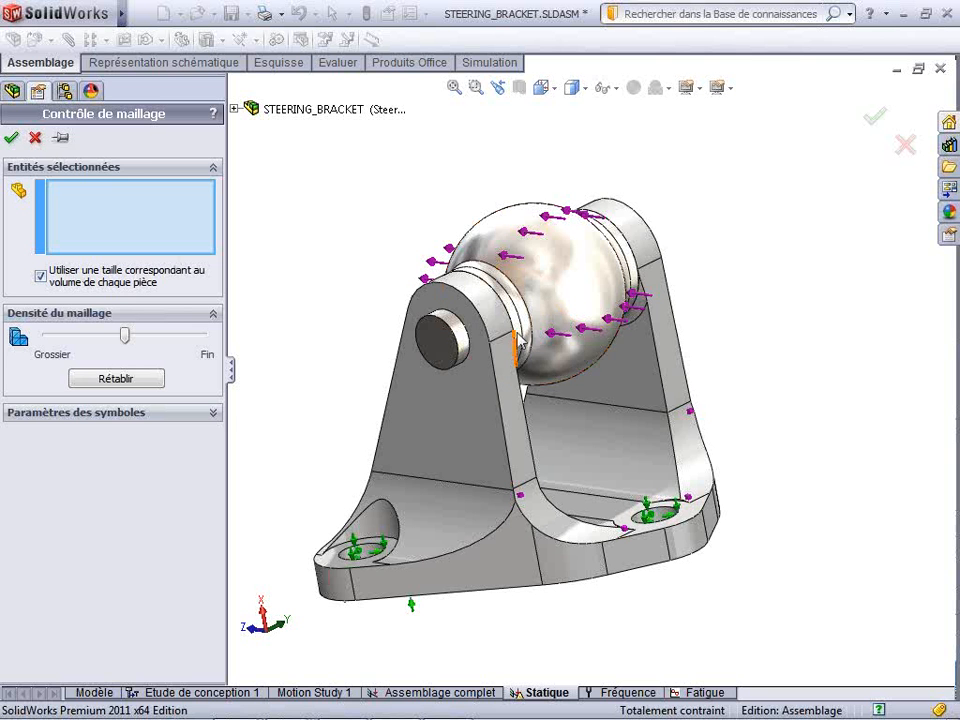
click(443, 340)
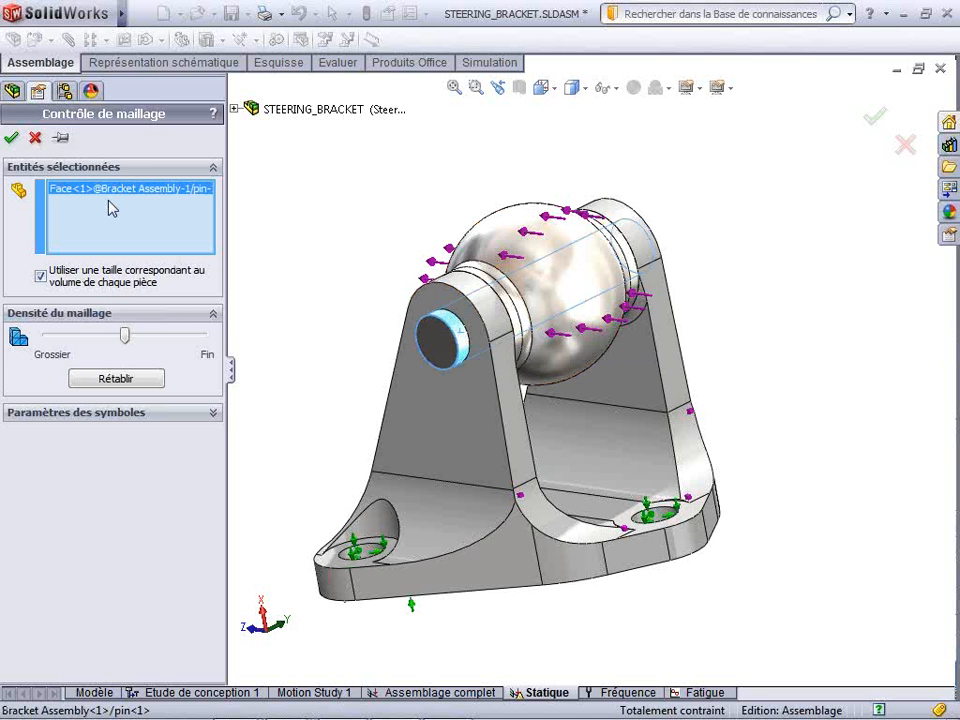
click(194, 338)
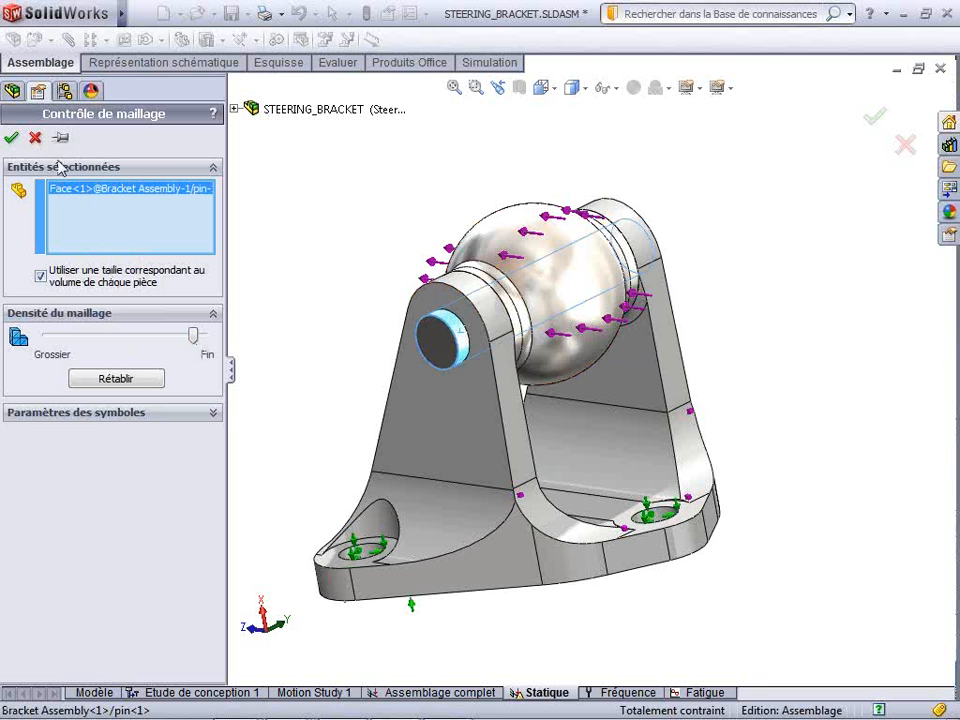
click(11, 137)
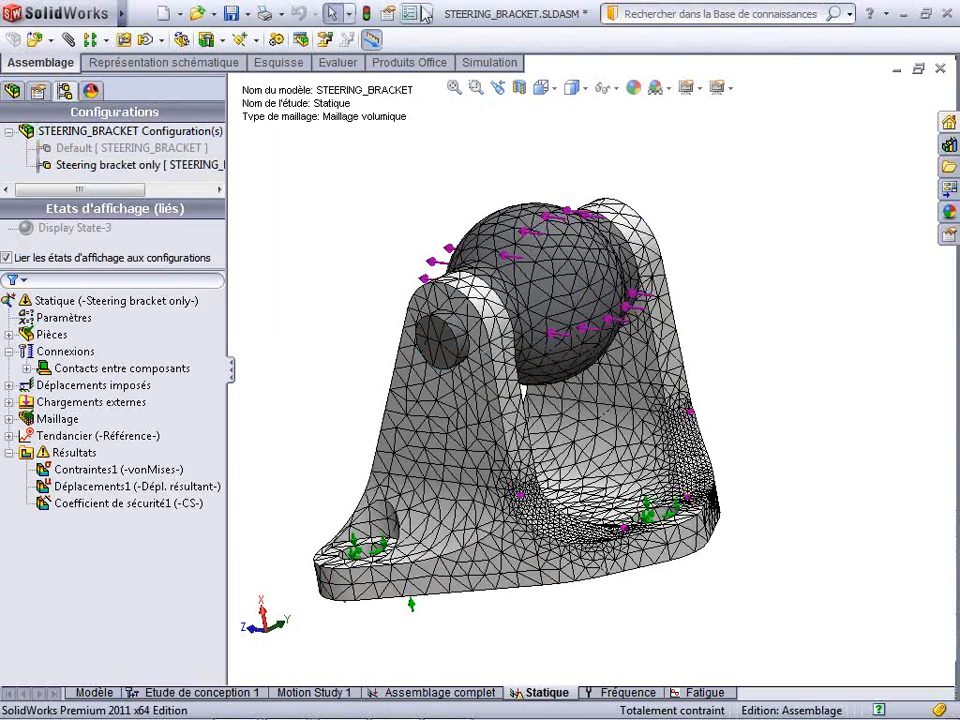
Review the default meshing options of Simulation, try 6 as the number of trials, and close without saving
mouse_move(71, 19)
click(388, 14)
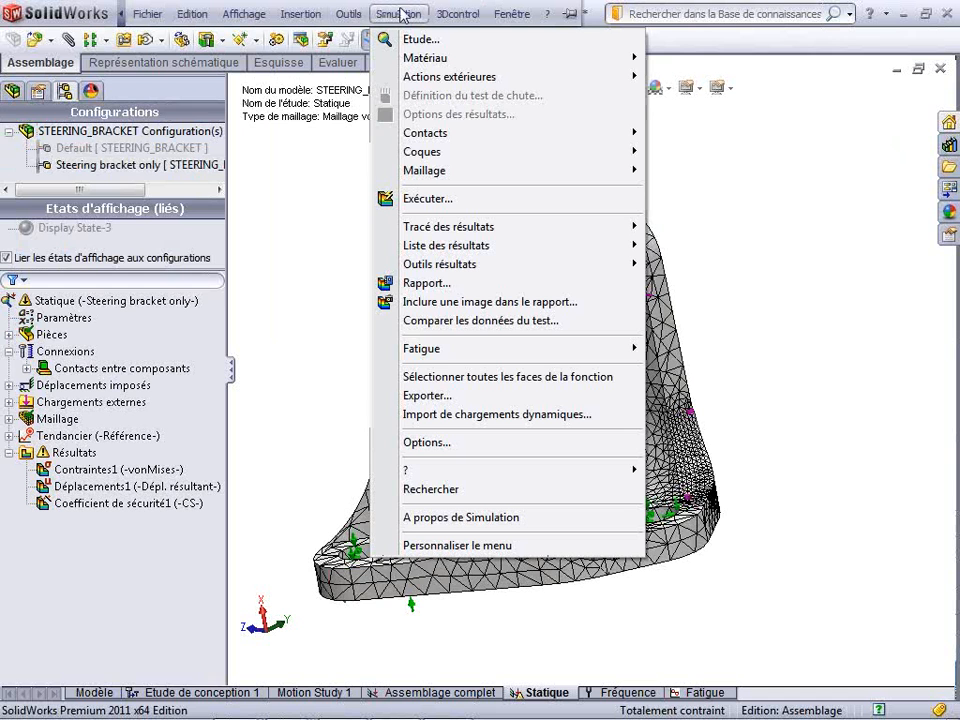
click(435, 444)
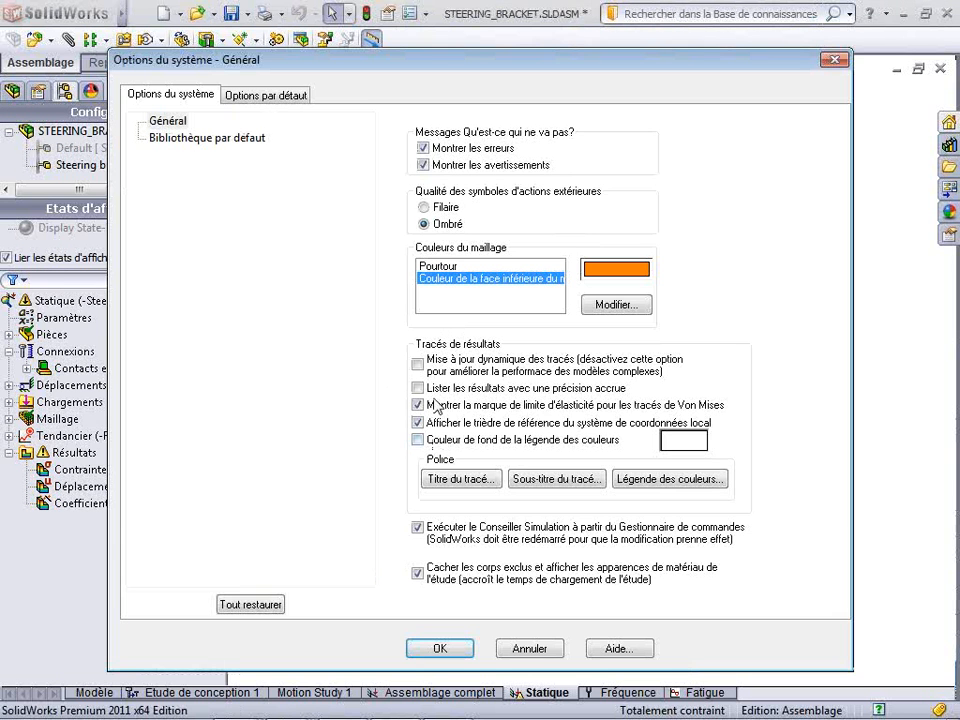
click(275, 100)
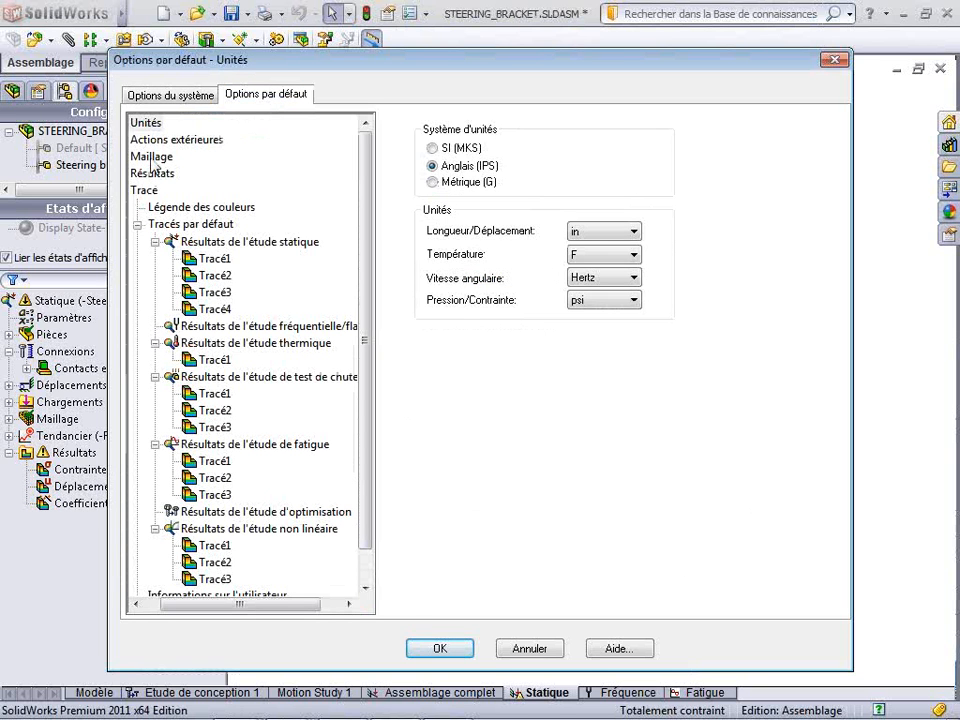
click(152, 158)
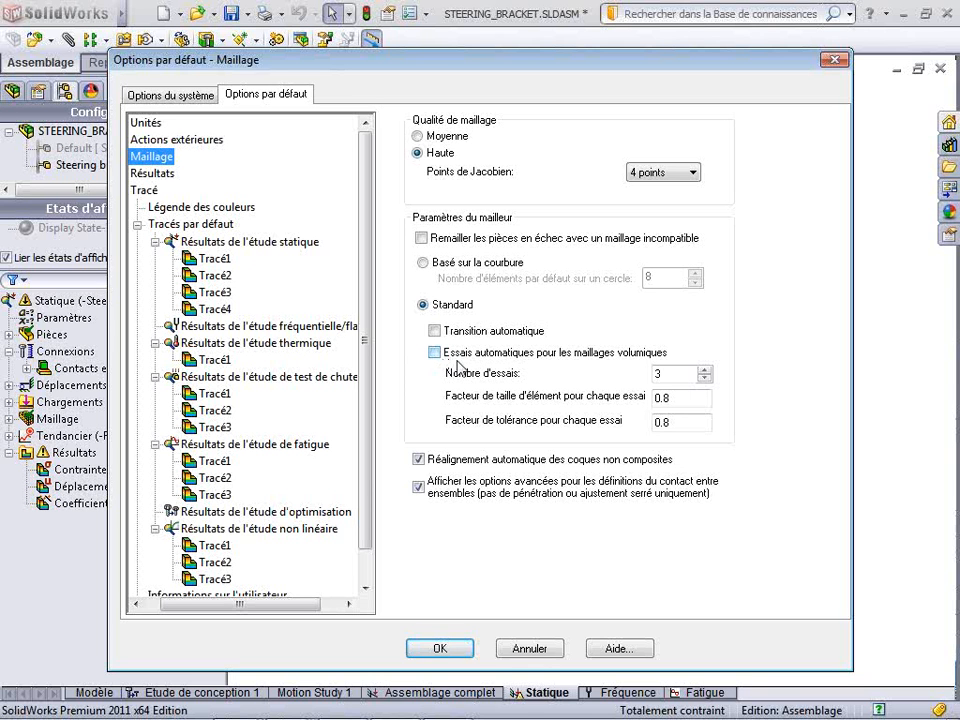
click(707, 369)
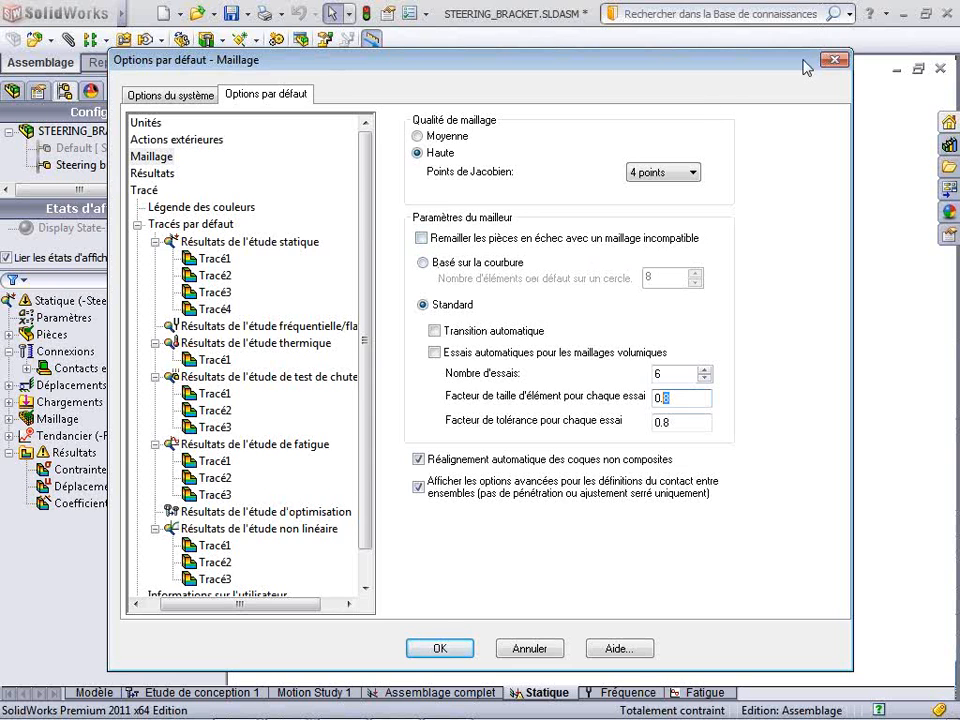
click(834, 60)
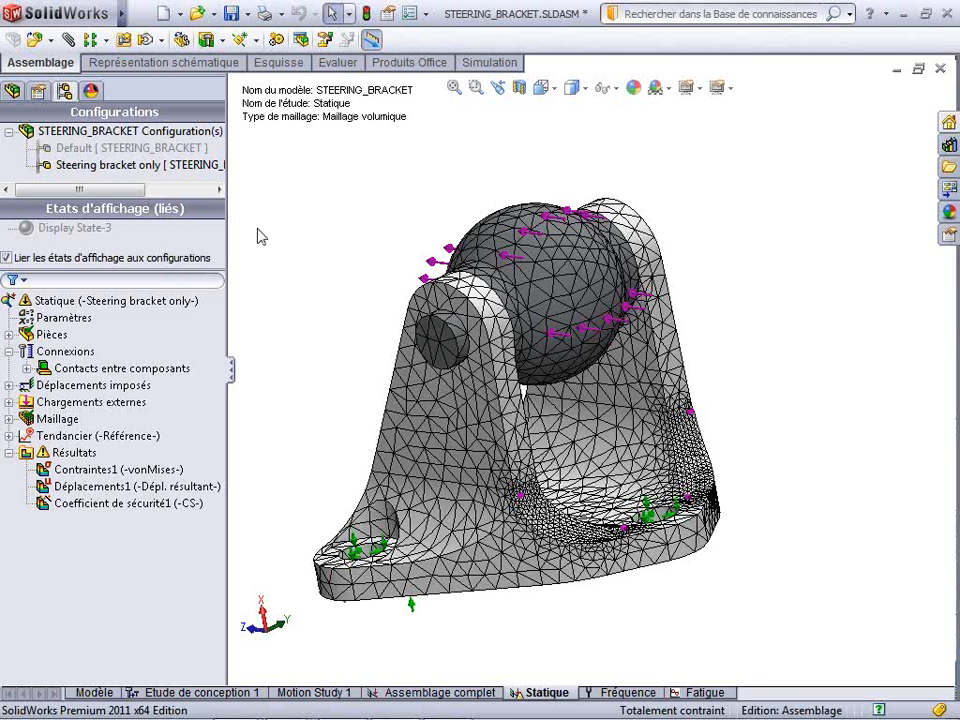
Inspect the H and P adaptive method options in the static study's properties and close them without applying a change
click(133, 312)
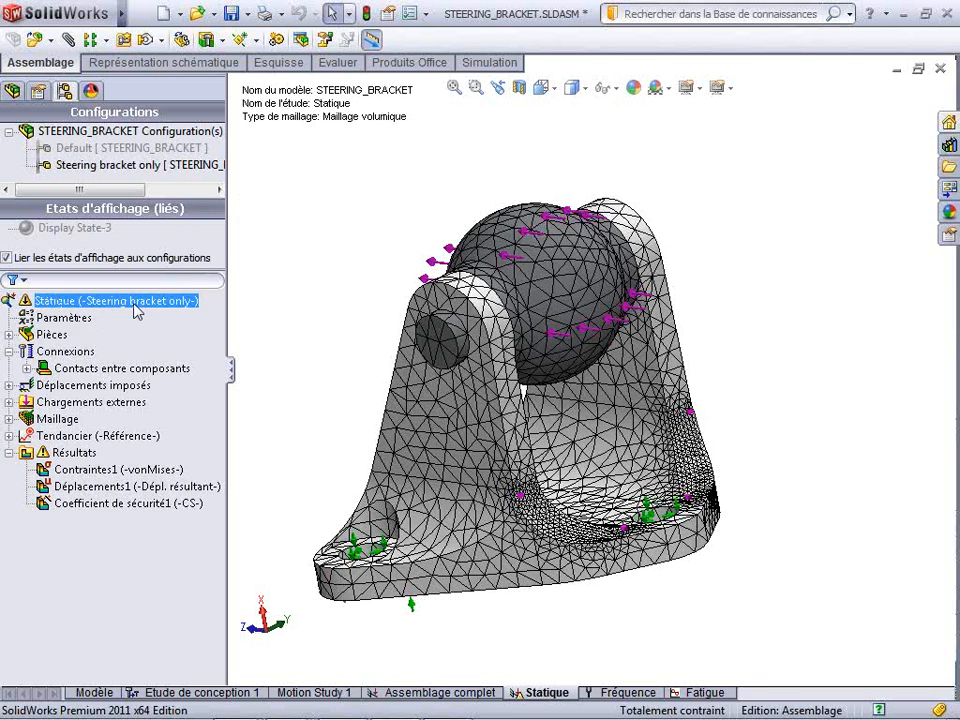
right_click(133, 312)
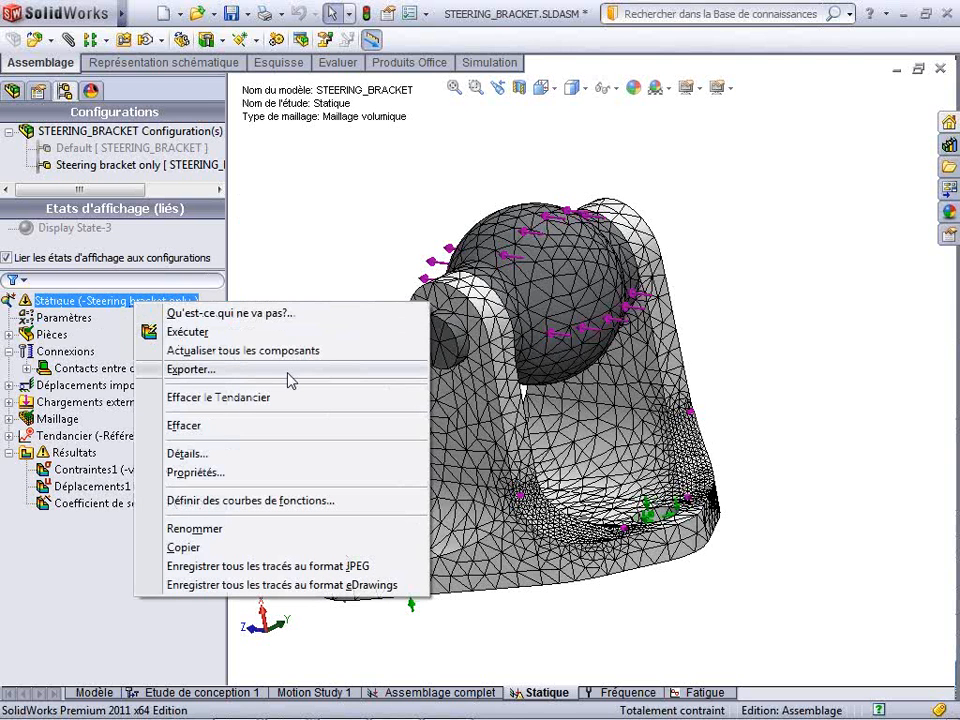
click(265, 476)
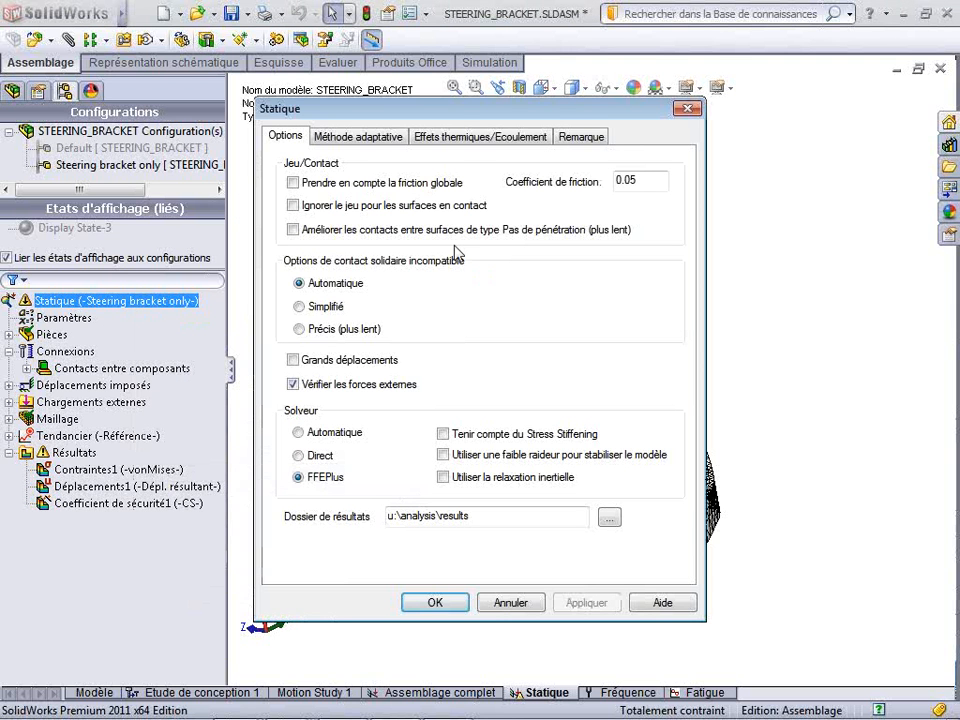
click(388, 145)
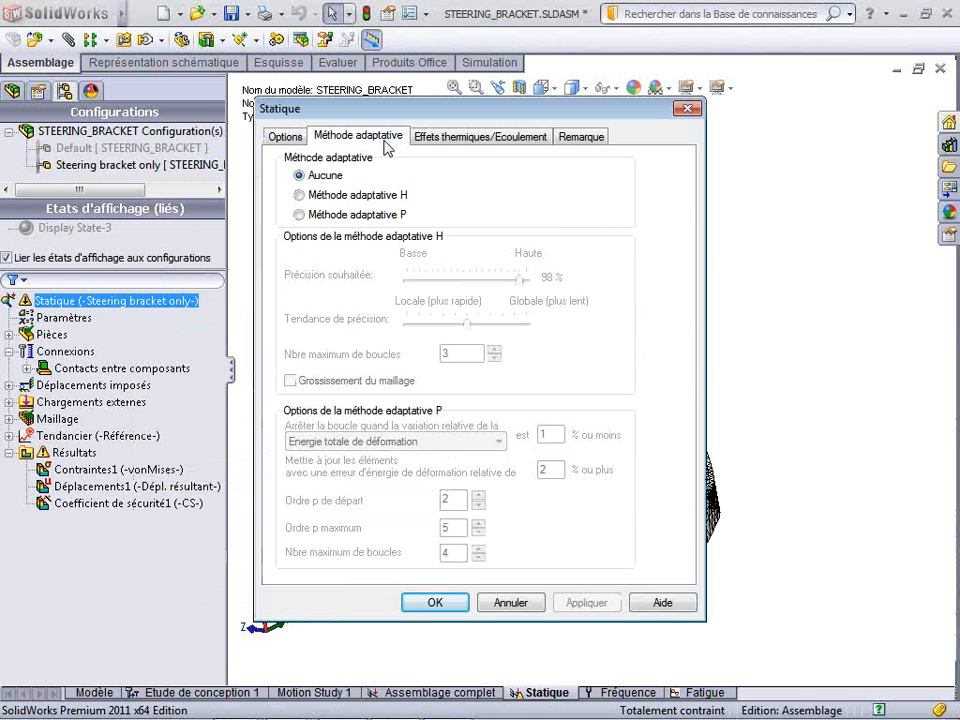
click(299, 195)
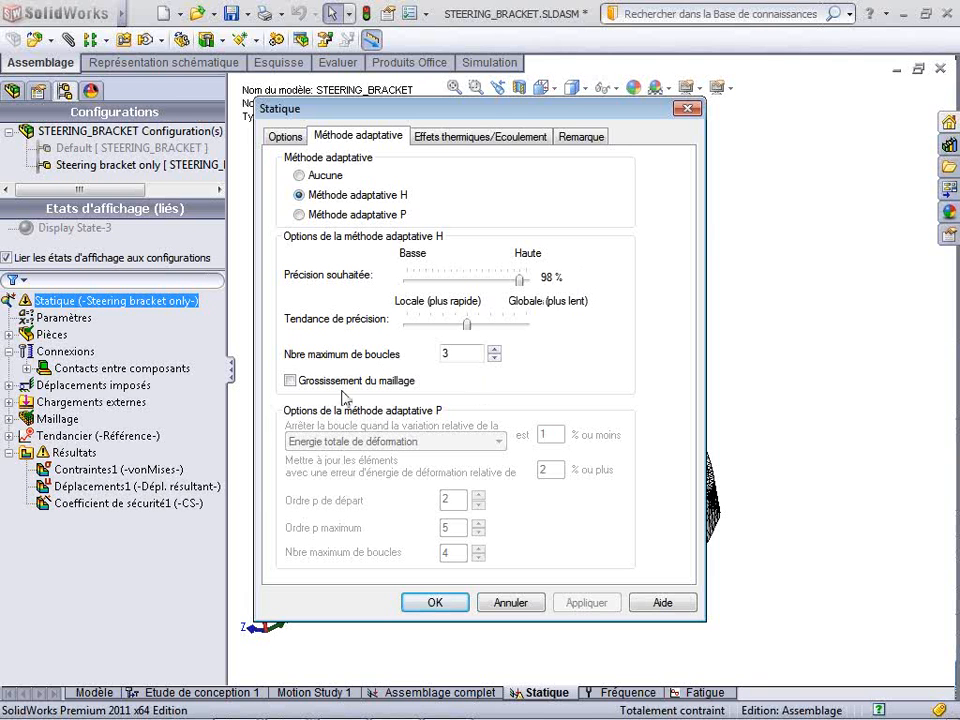
click(442, 356)
click(334, 216)
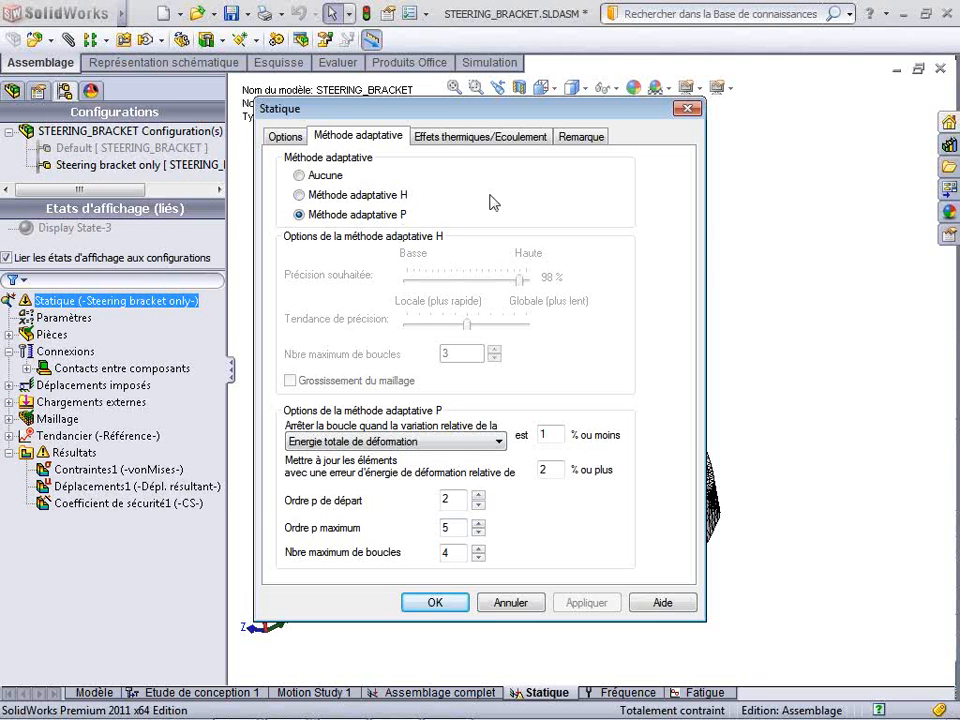
click(688, 109)
right_click(50, 419)
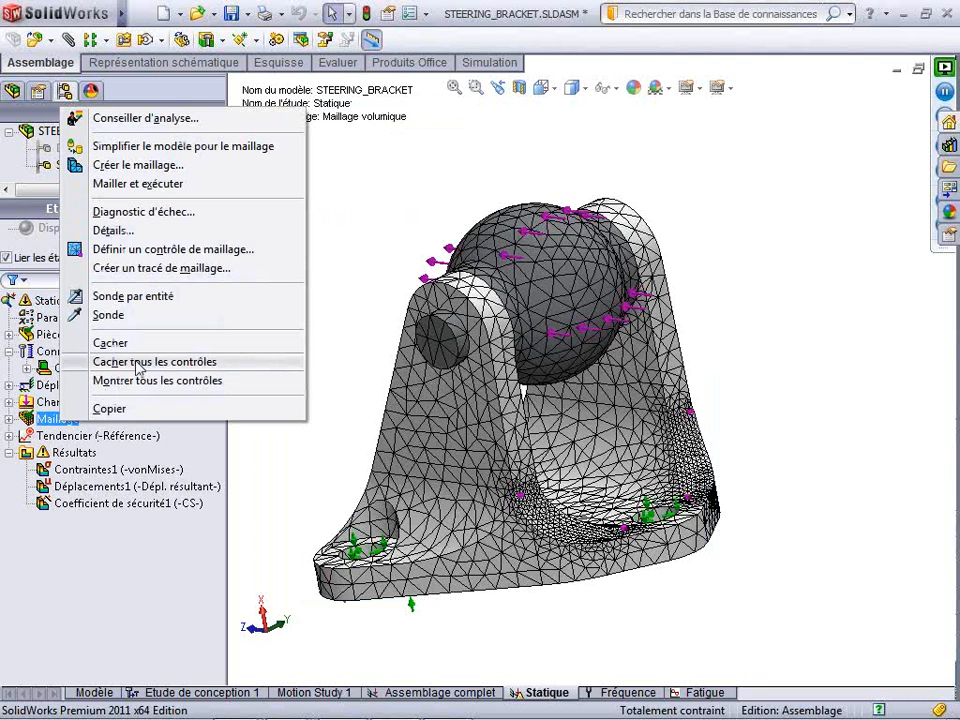
click(135, 164)
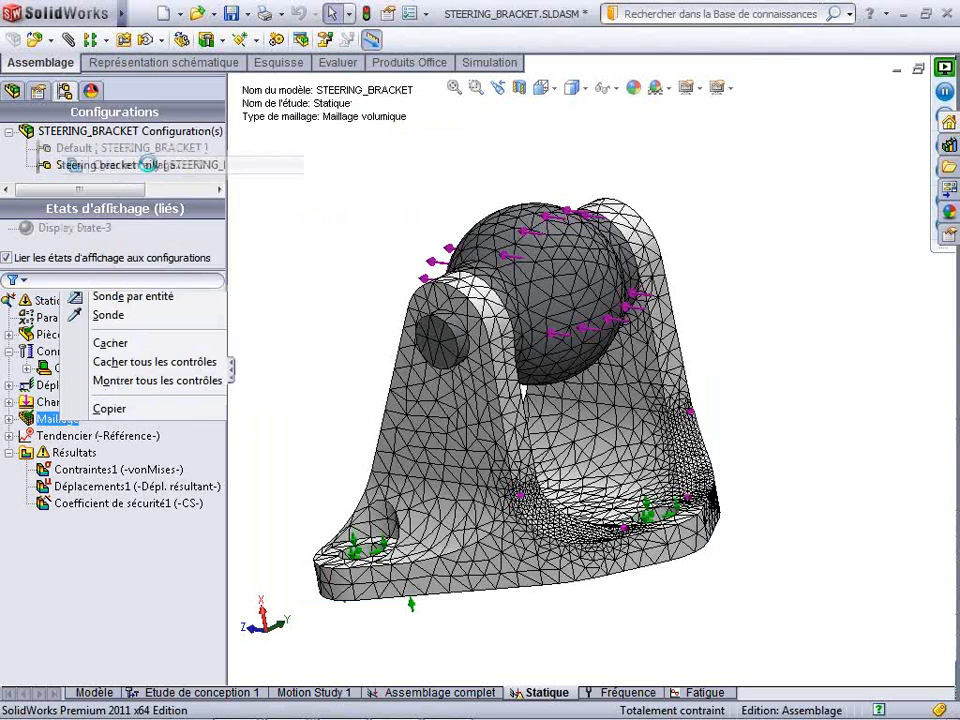
click(849, 14)
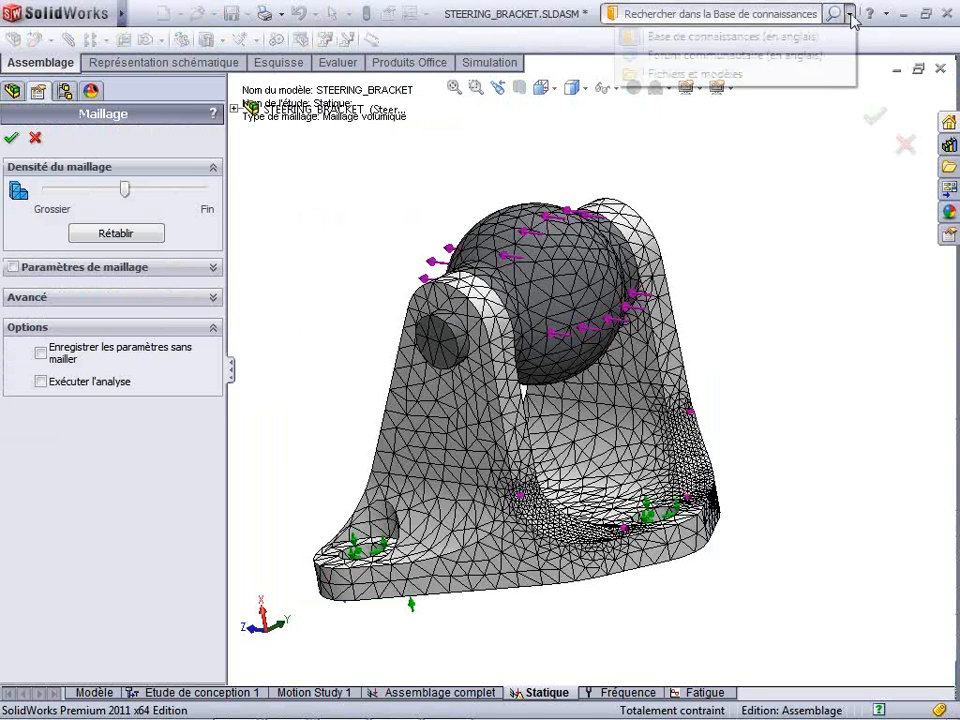
click(806, 40)
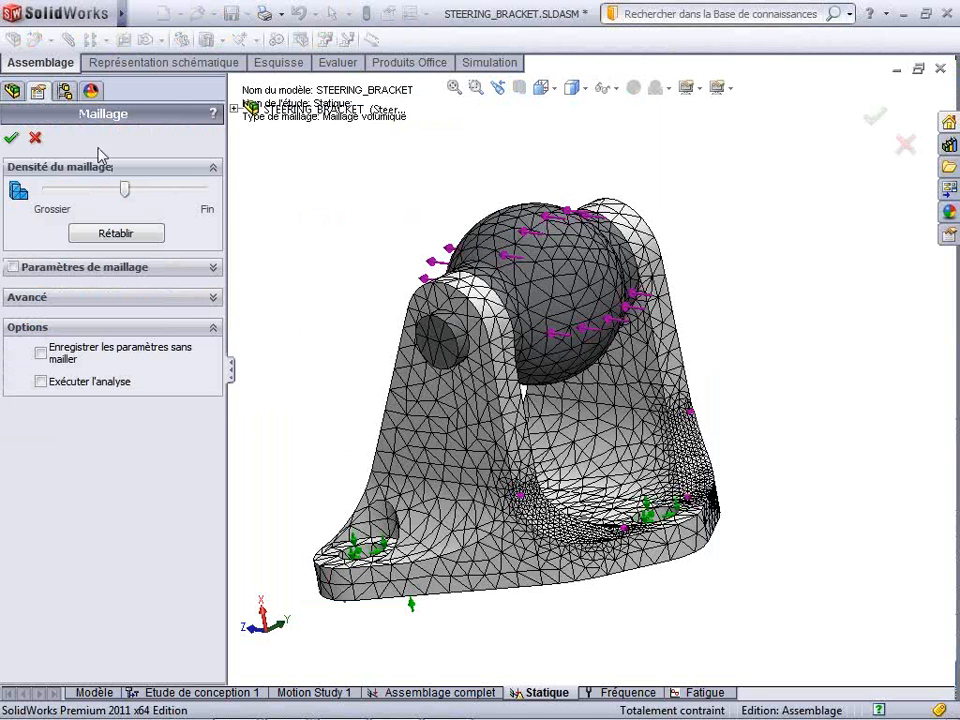
click(35, 137)
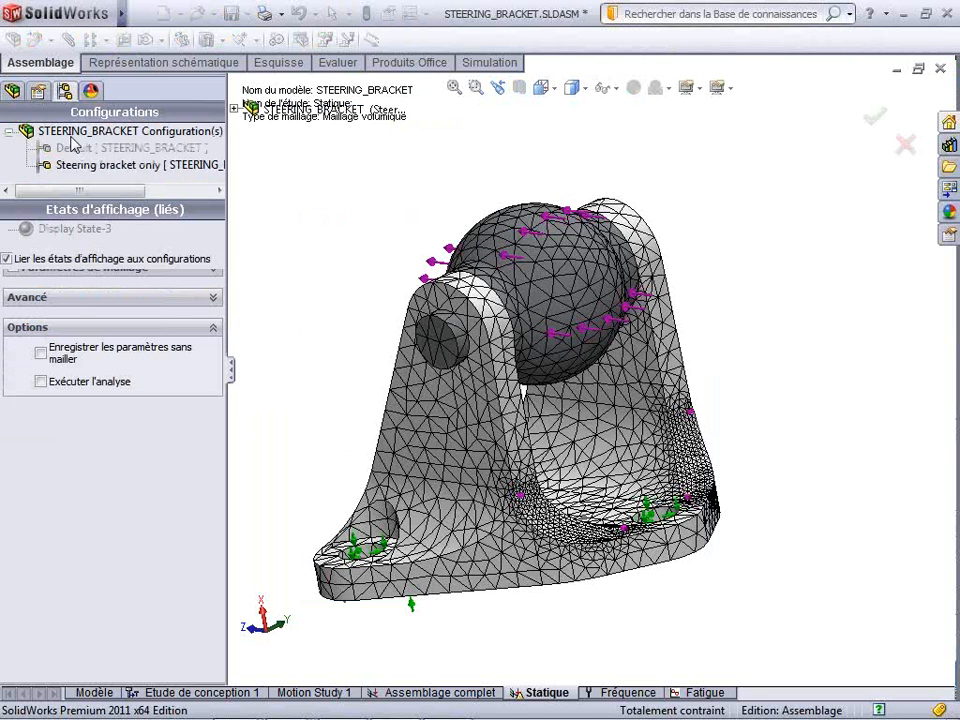
Search the SolidWorks help for "convergence maillage" and open the topic "Statique - Méthode adaptative"
click(872, 15)
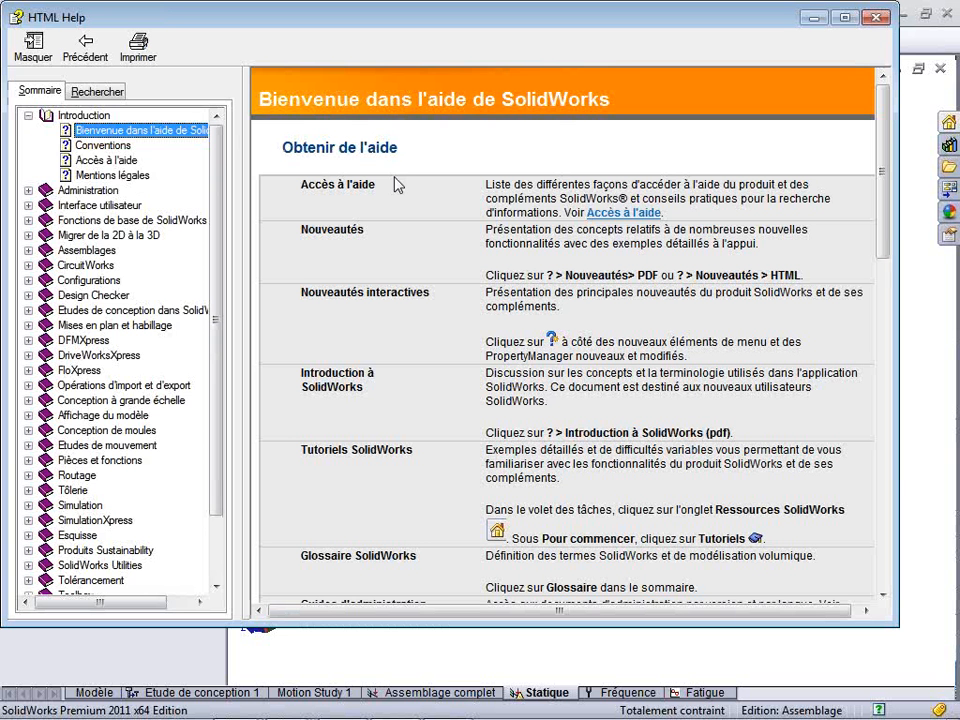
click(98, 91)
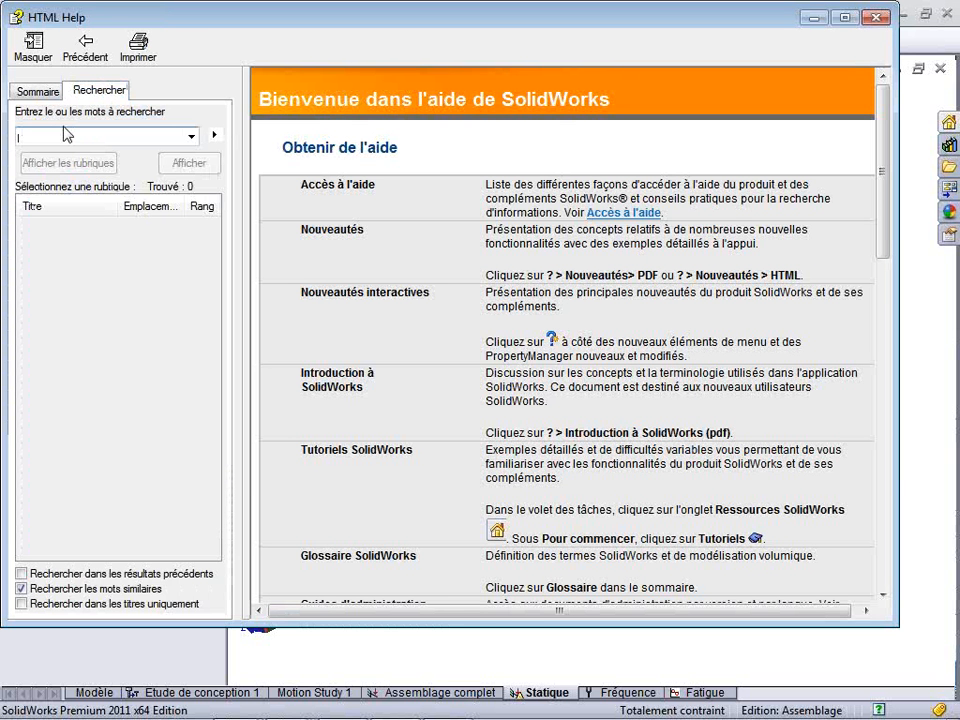
text(maillage)
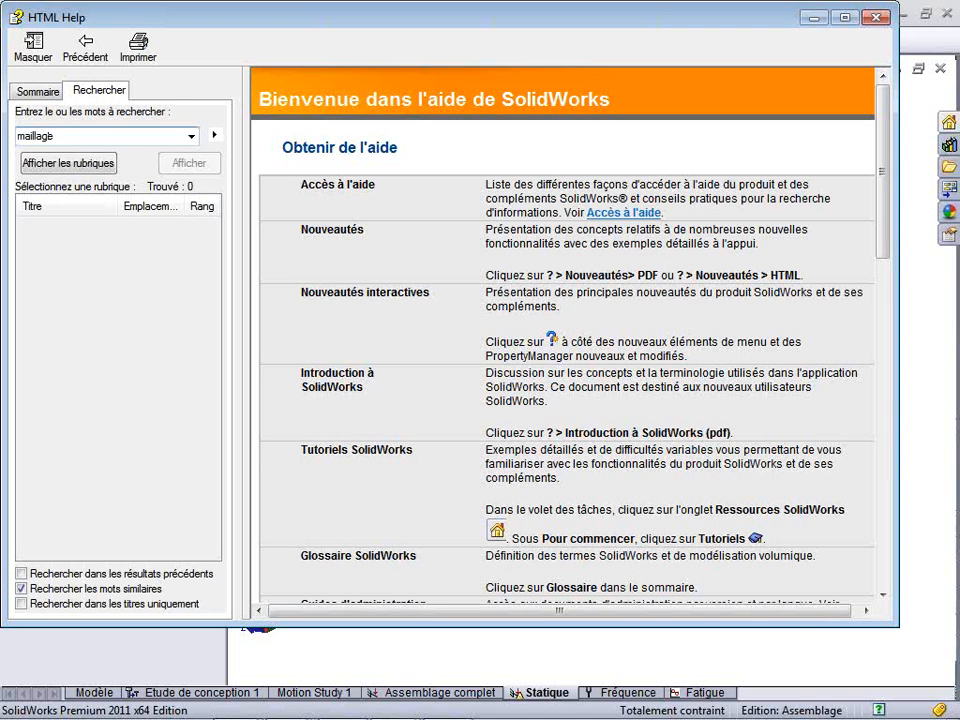
text(convergence)
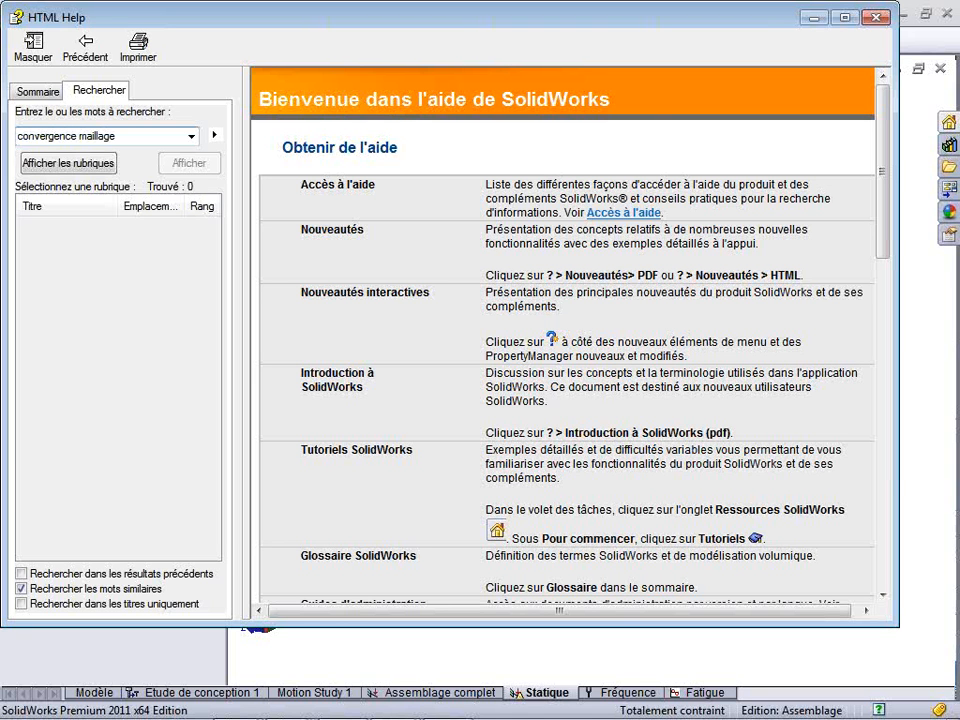
click(68, 163)
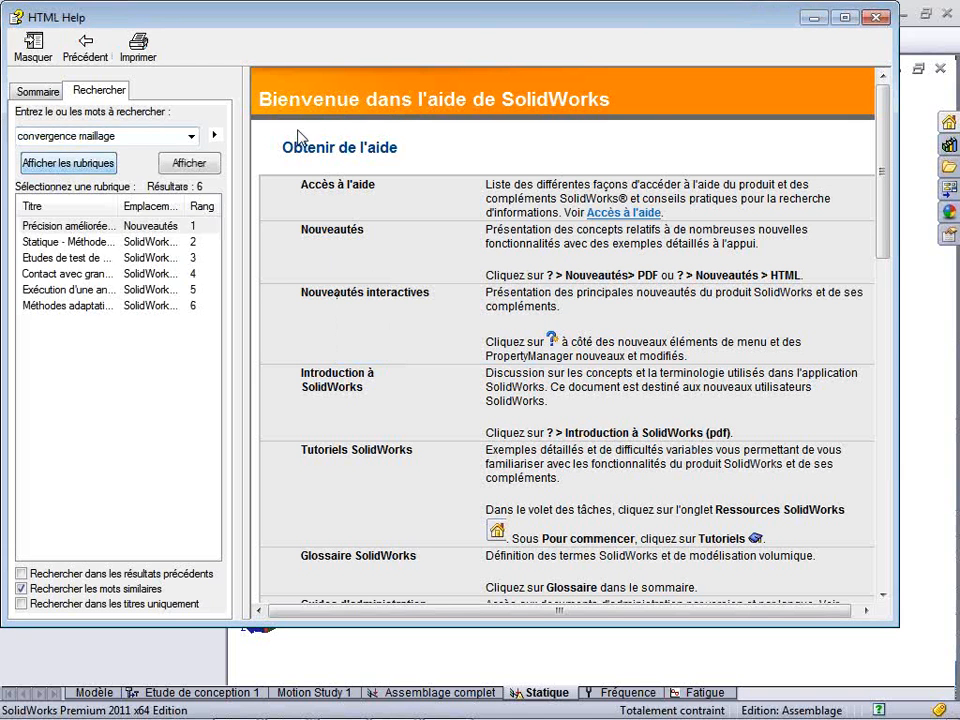
double_click(137, 249)
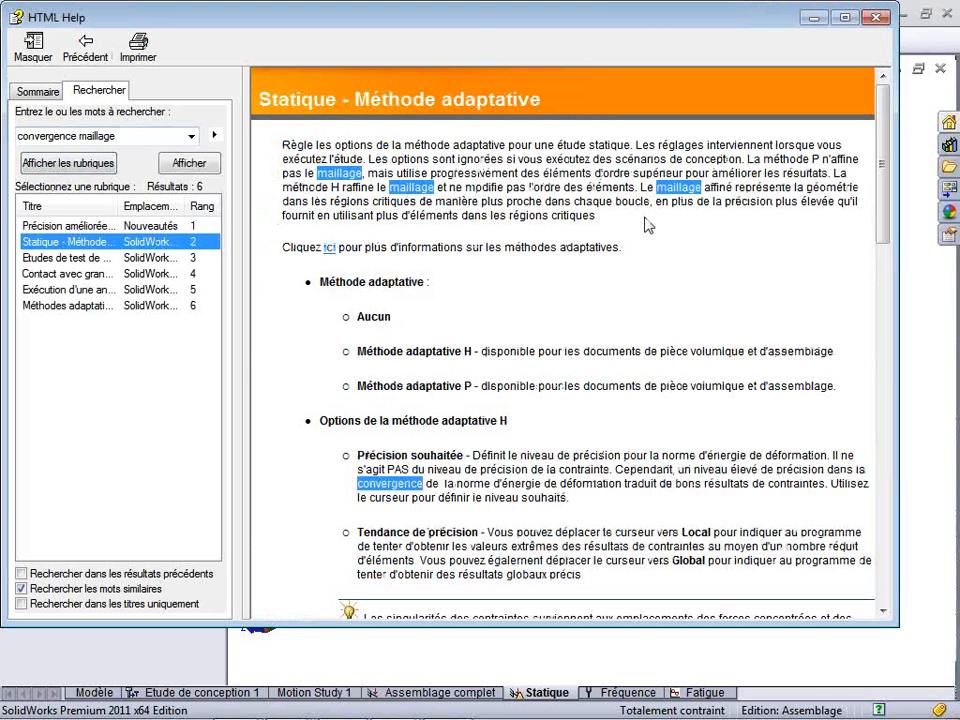
Read the help topic's explanation of the H adaptive method options, including Précision souhaitée
double_click(627, 18)
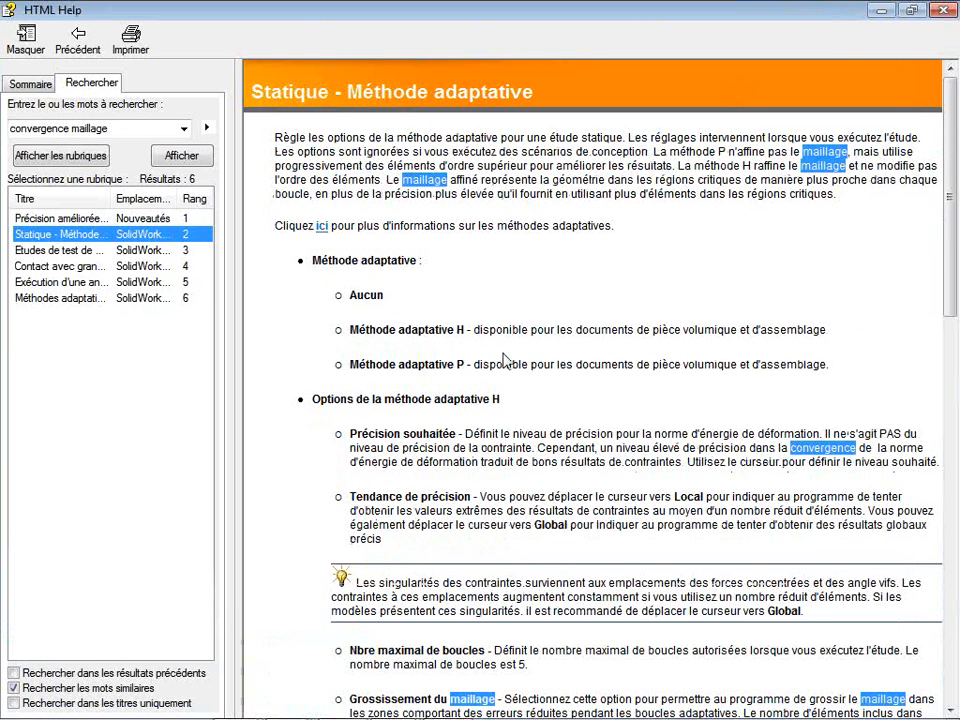
click(447, 322)
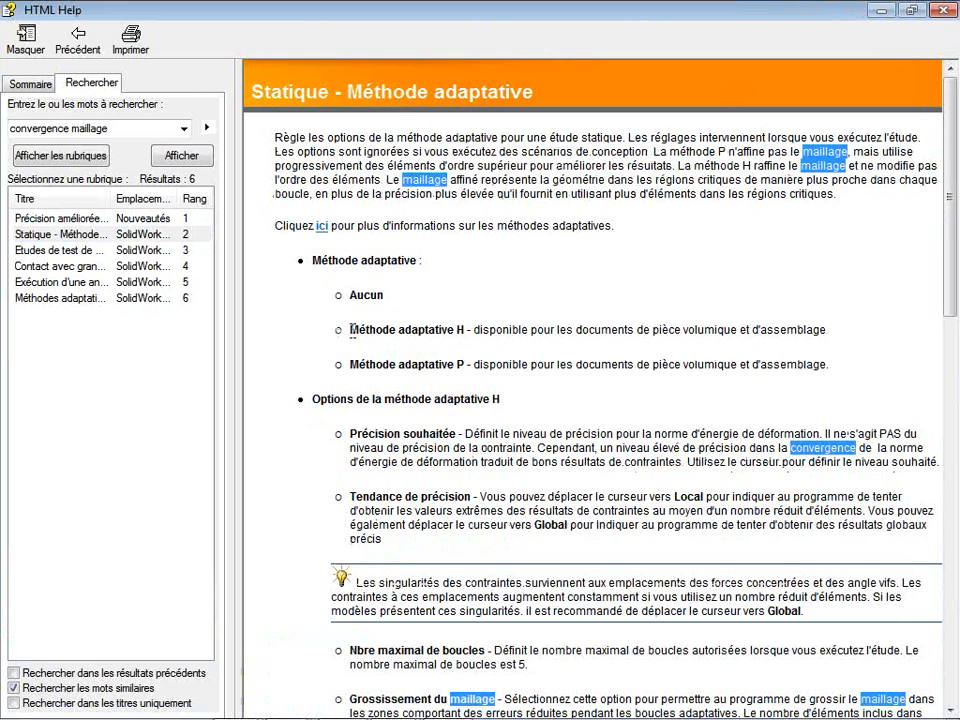
drag(352, 330, 463, 331)
scroll(727, 380, down, 3)
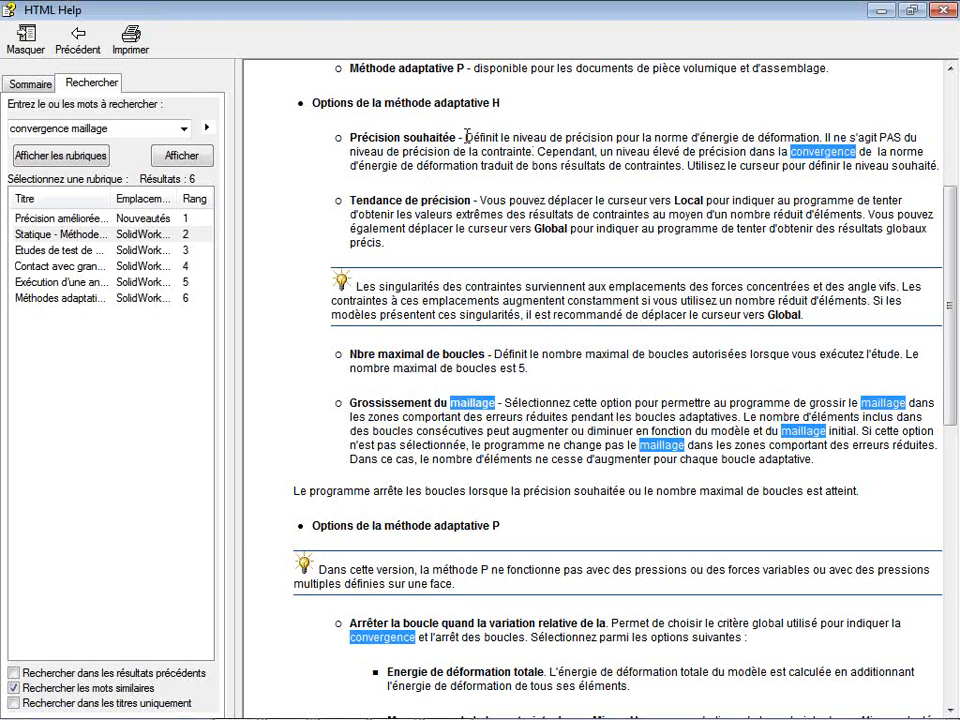
drag(467, 136, 914, 187)
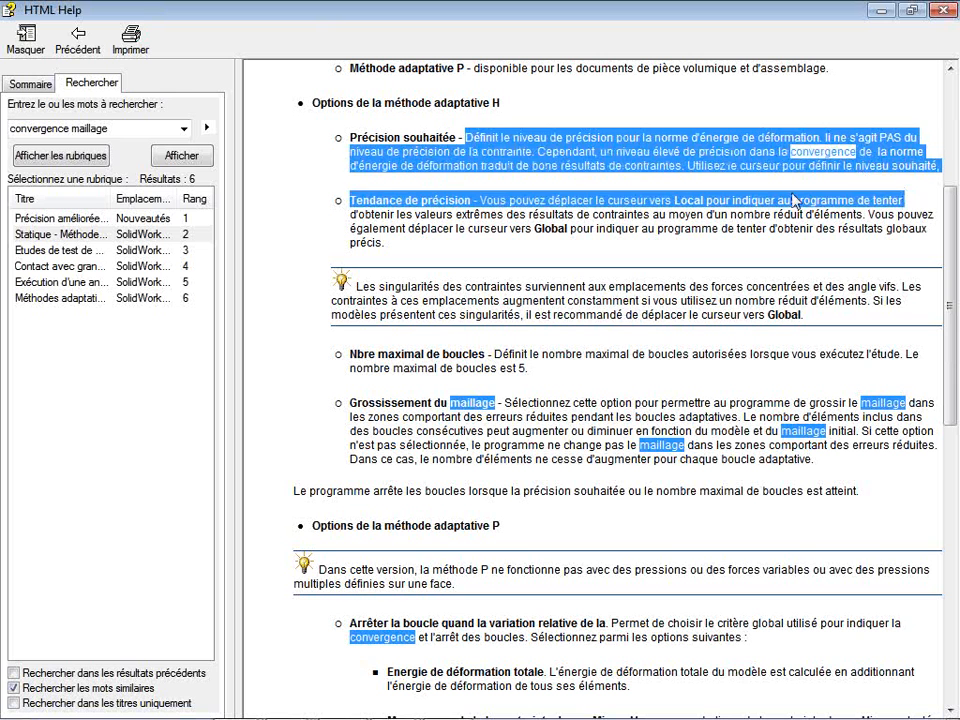
click(740, 136)
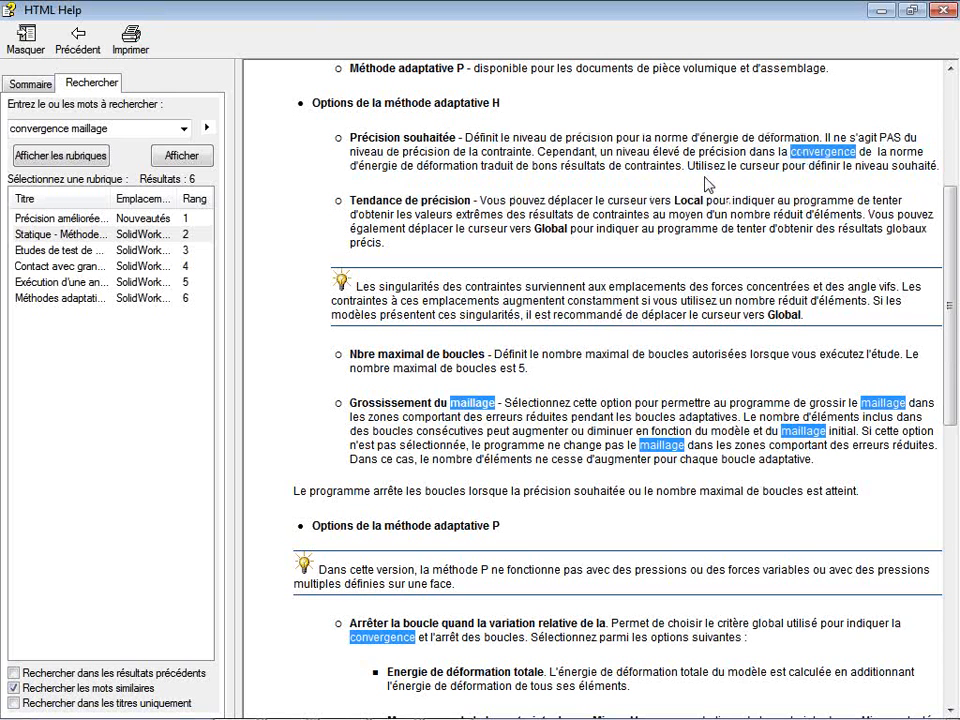
Read the help topic's P adaptive method options and loop stopping conditions, and close the help
scroll(565, 449, down, 6)
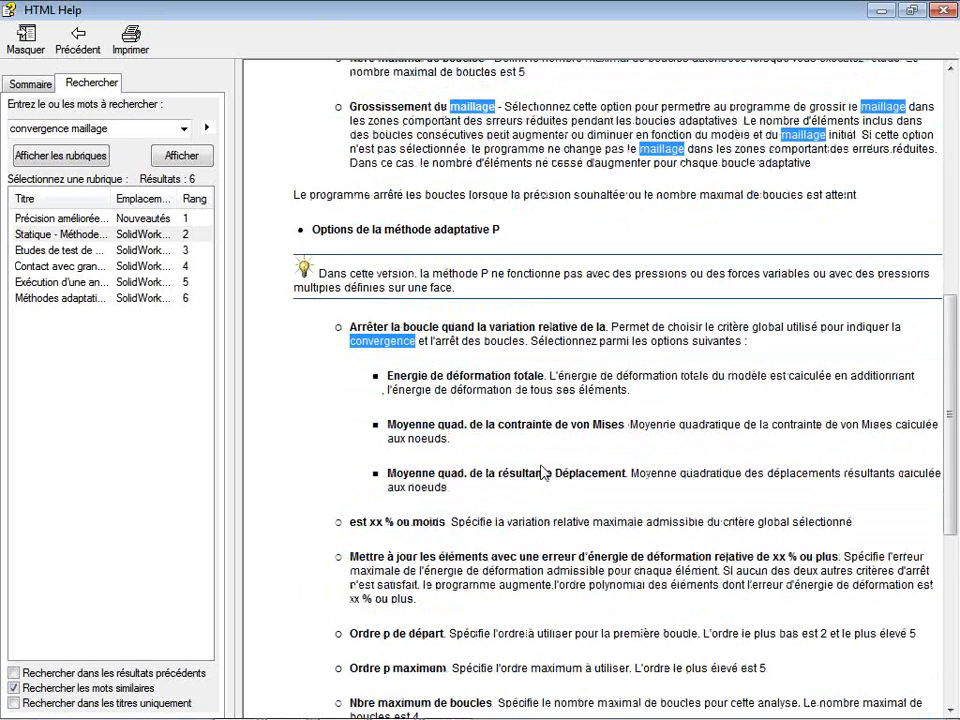
scroll(541, 465, down, 2)
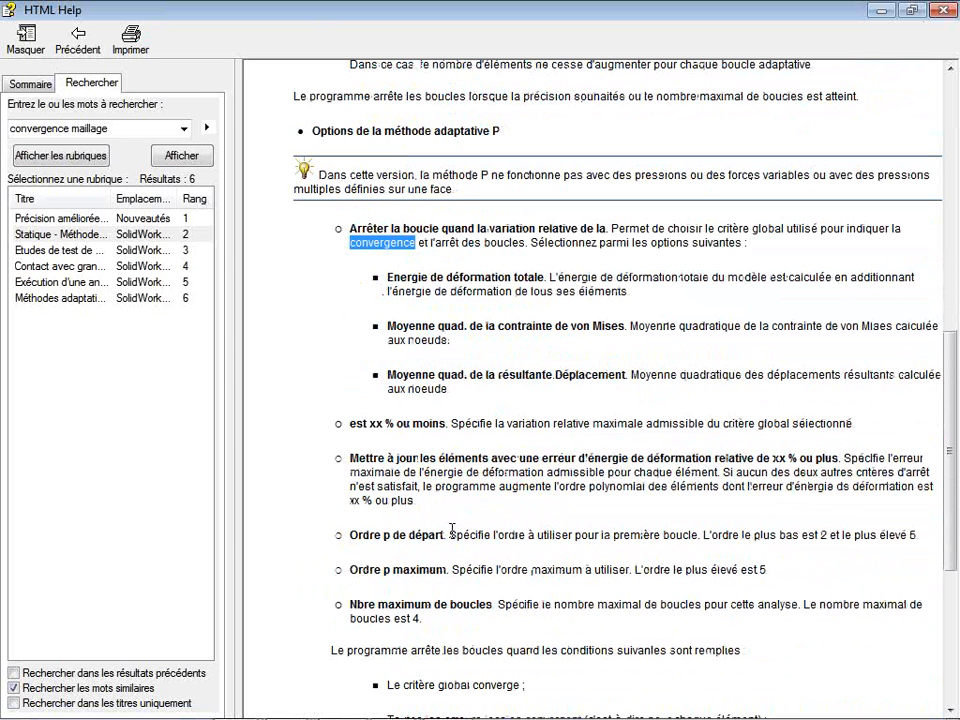
click(911, 10)
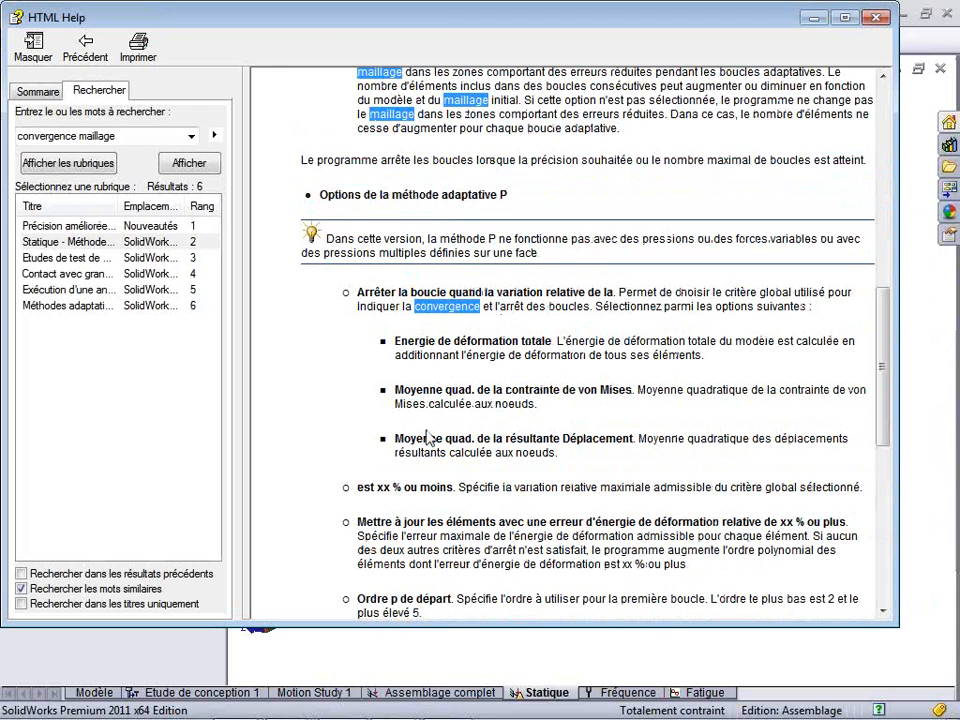
scroll(393, 521, down, 3)
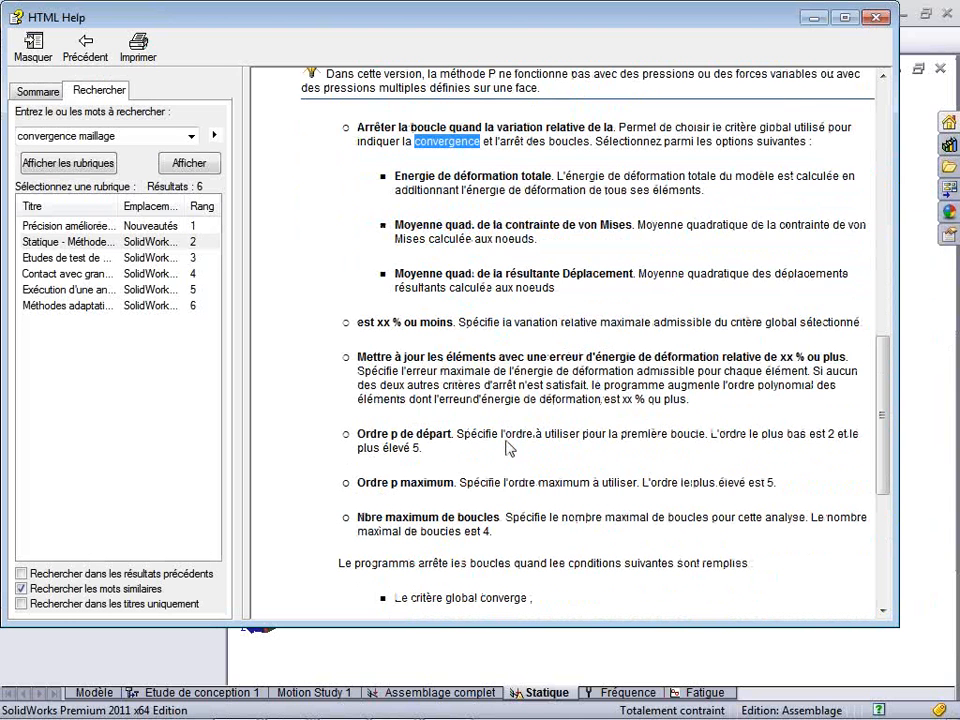
scroll(517, 440, down, 3)
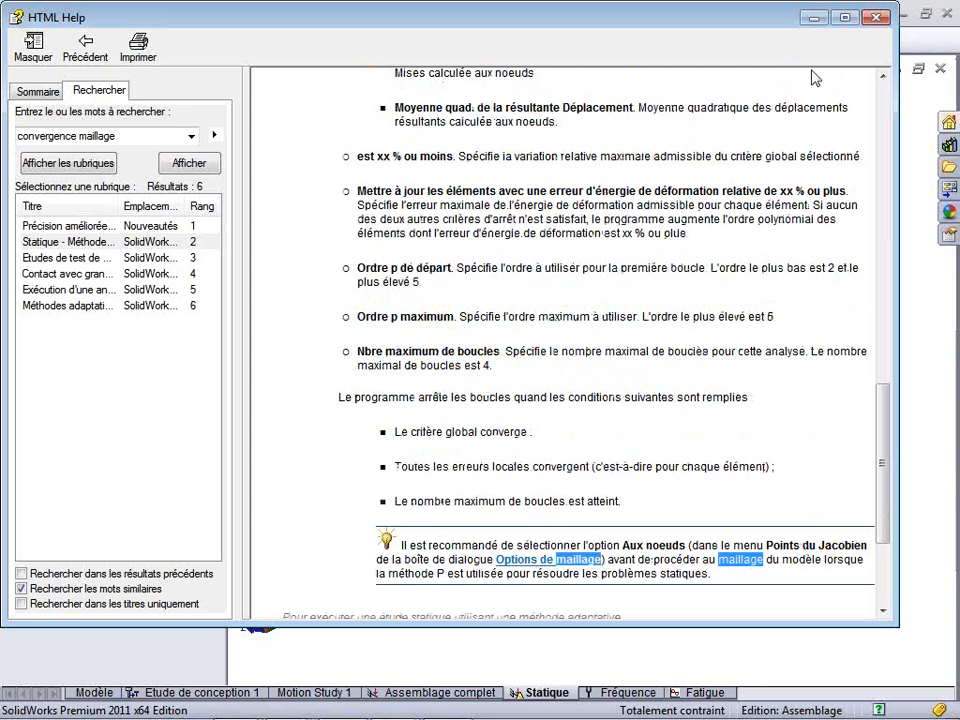
click(876, 18)
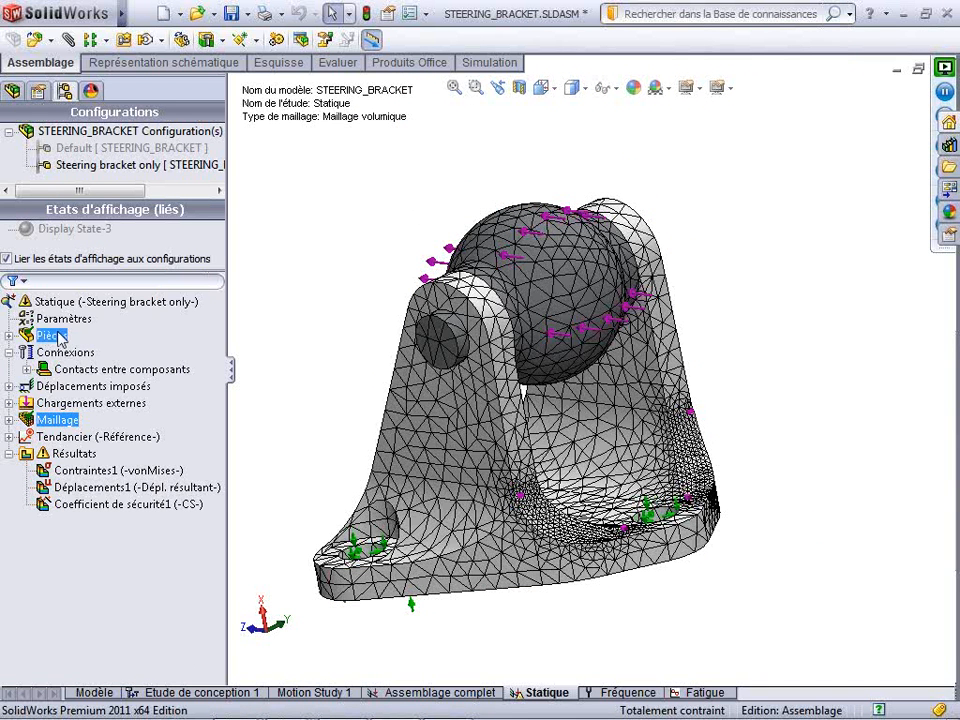
Add a mesh control on the pin with a size matched to each part's volume and the density set almost fully to Fin
click(10, 336)
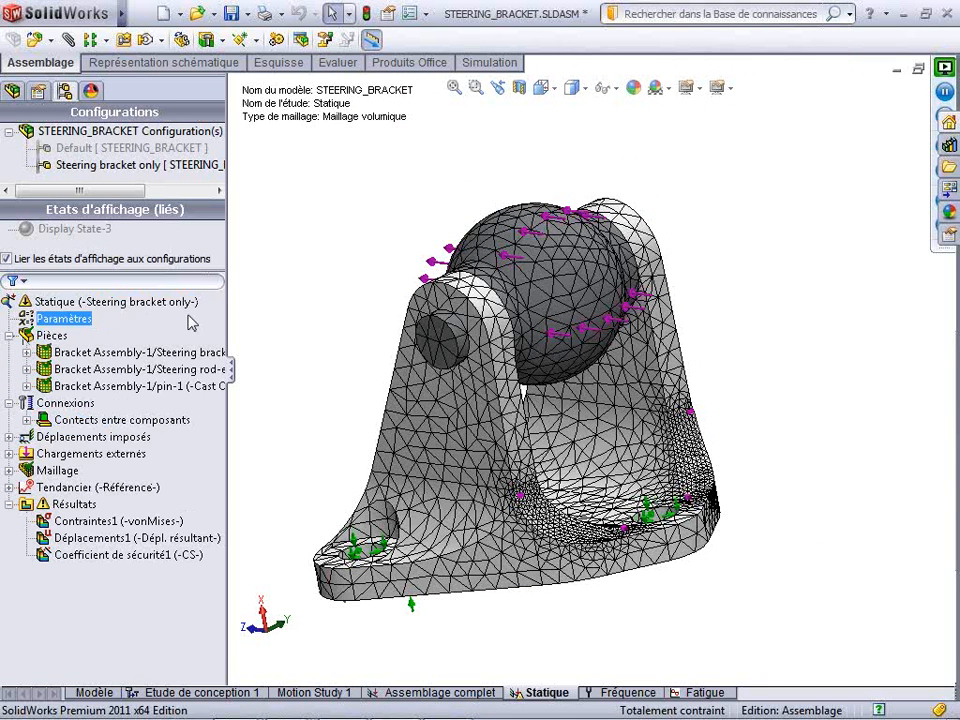
right_click(80, 476)
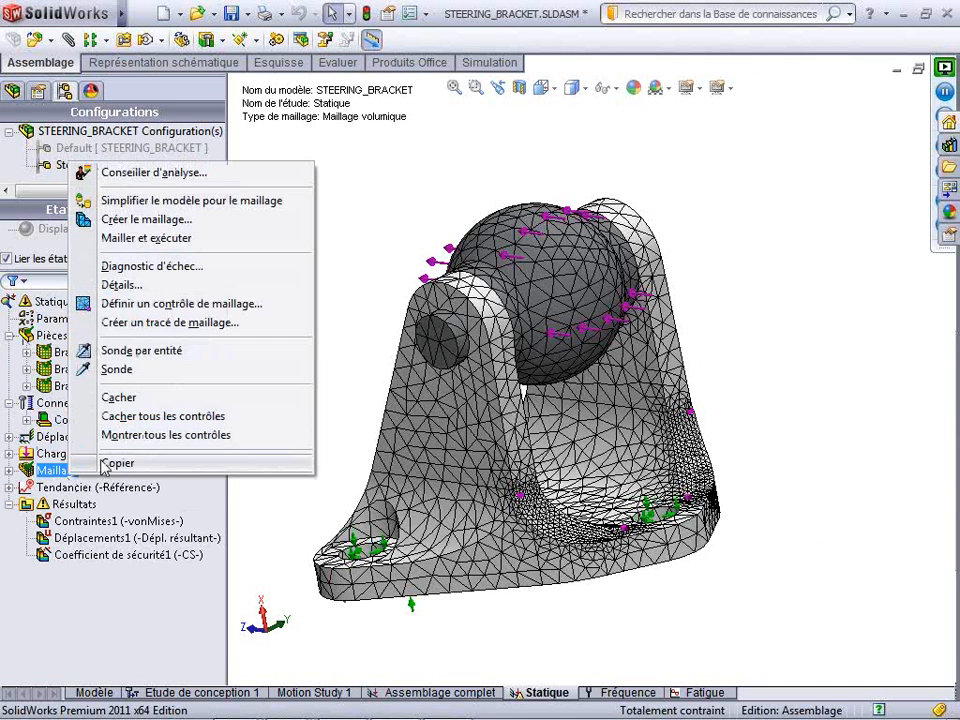
click(197, 305)
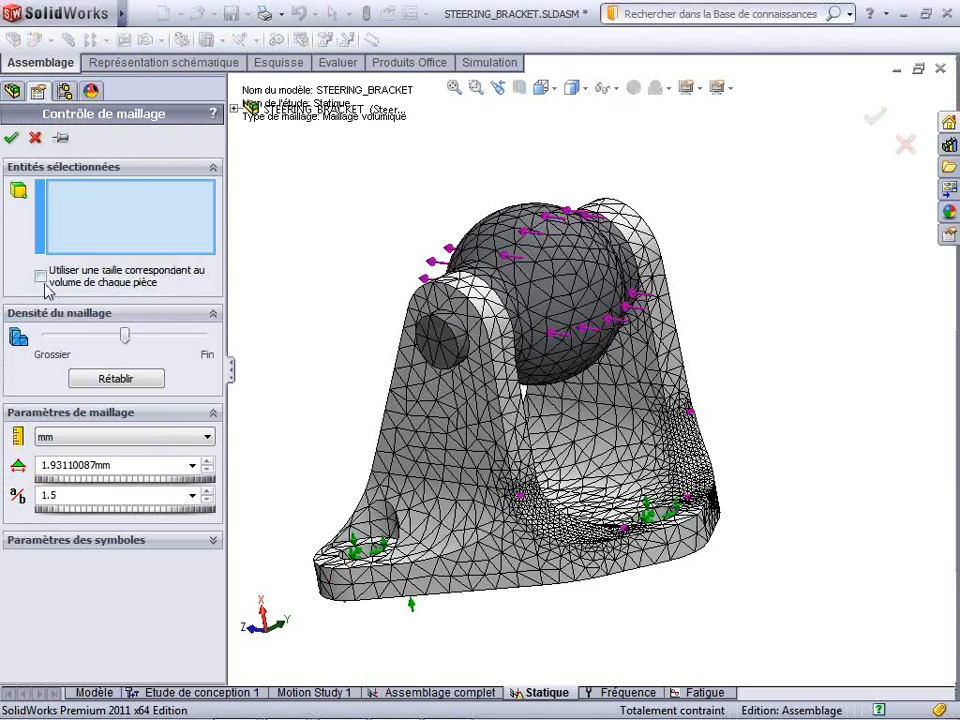
click(40, 276)
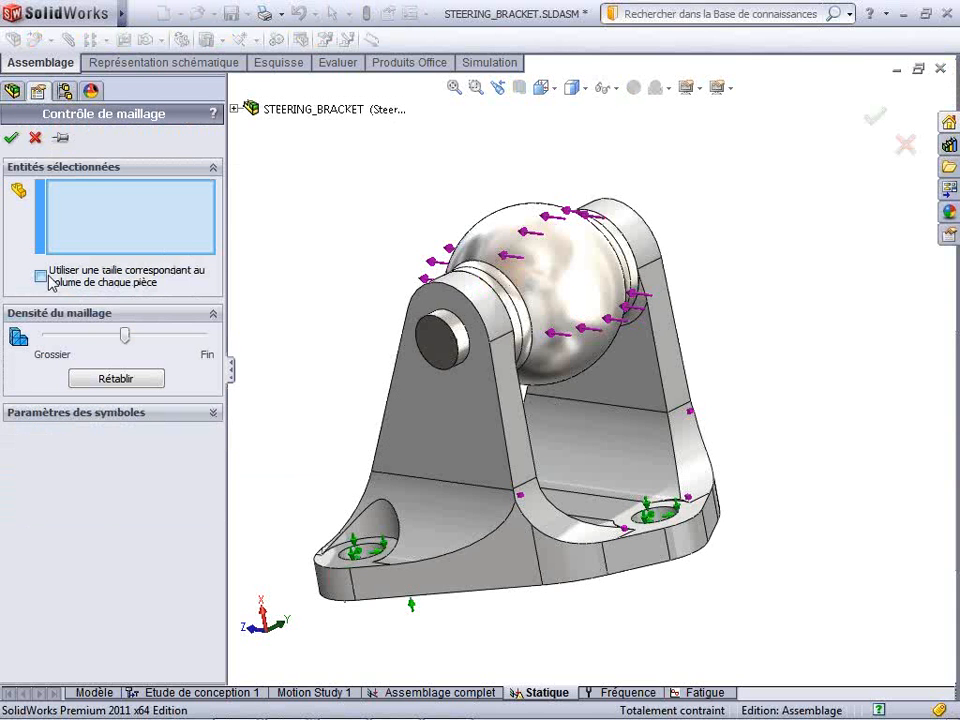
click(462, 350)
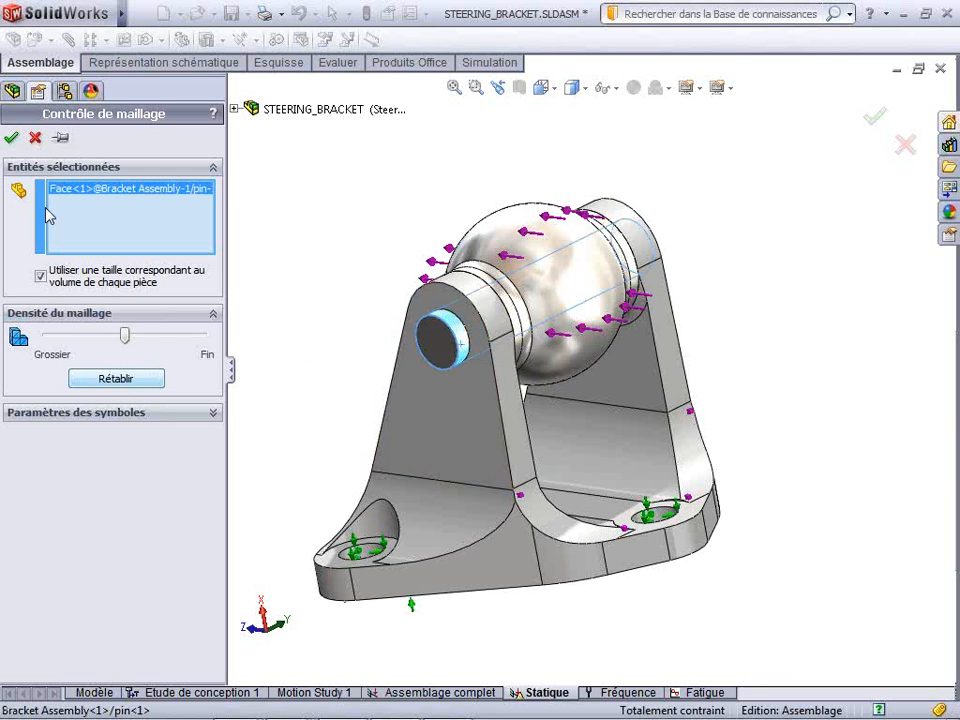
drag(124, 336, 205, 342)
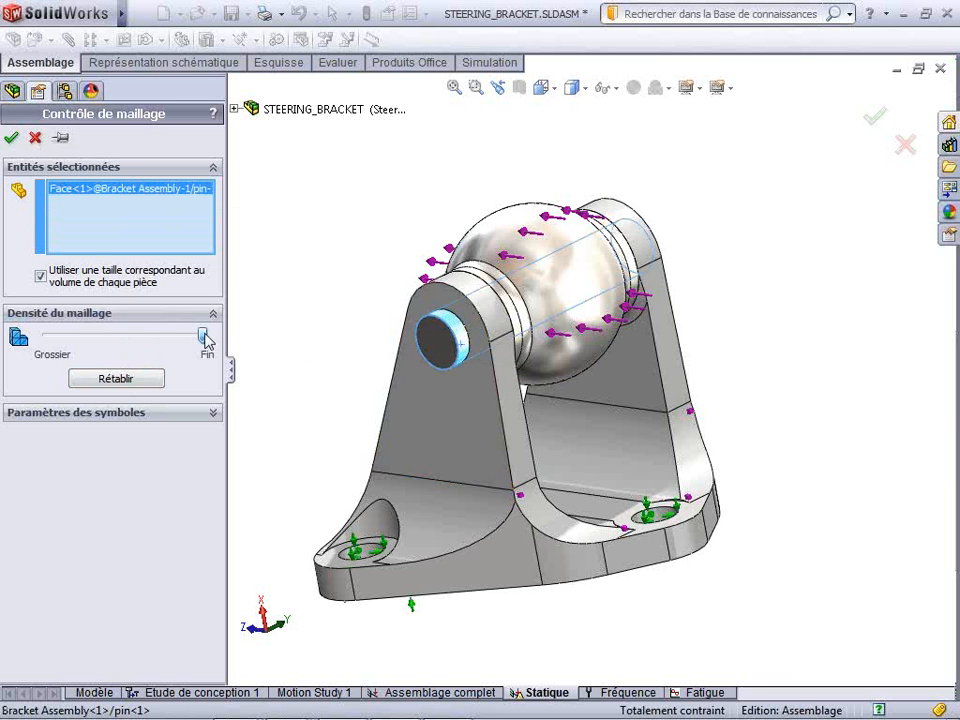
click(11, 138)
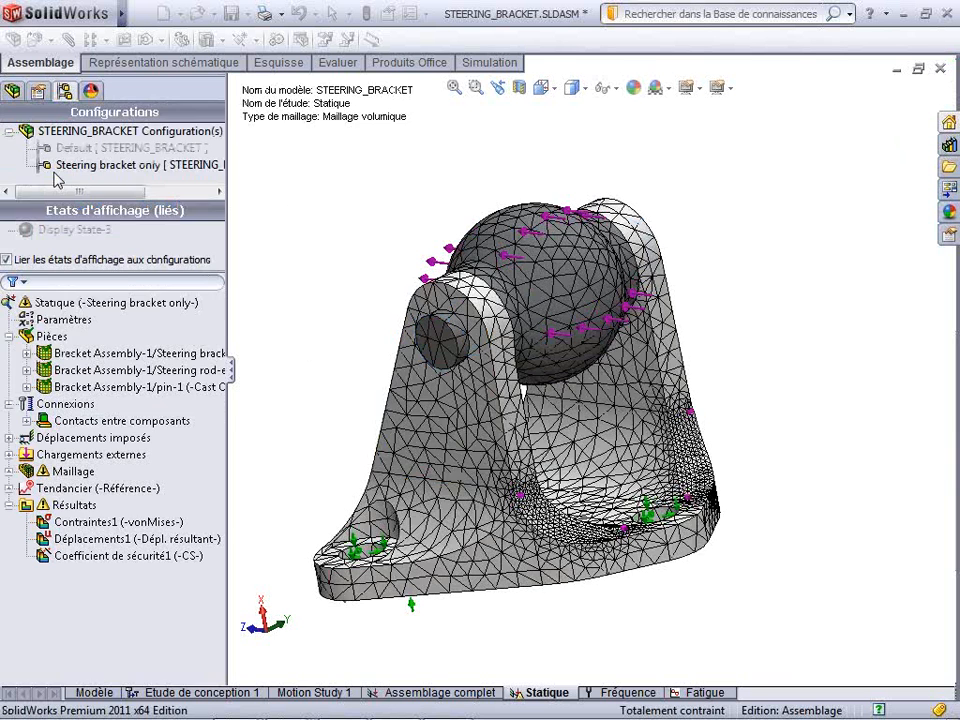
Regenerate the study's mesh with the default global density to include the pin's mesh control, and inspect the elements around the pin
right_click(72, 476)
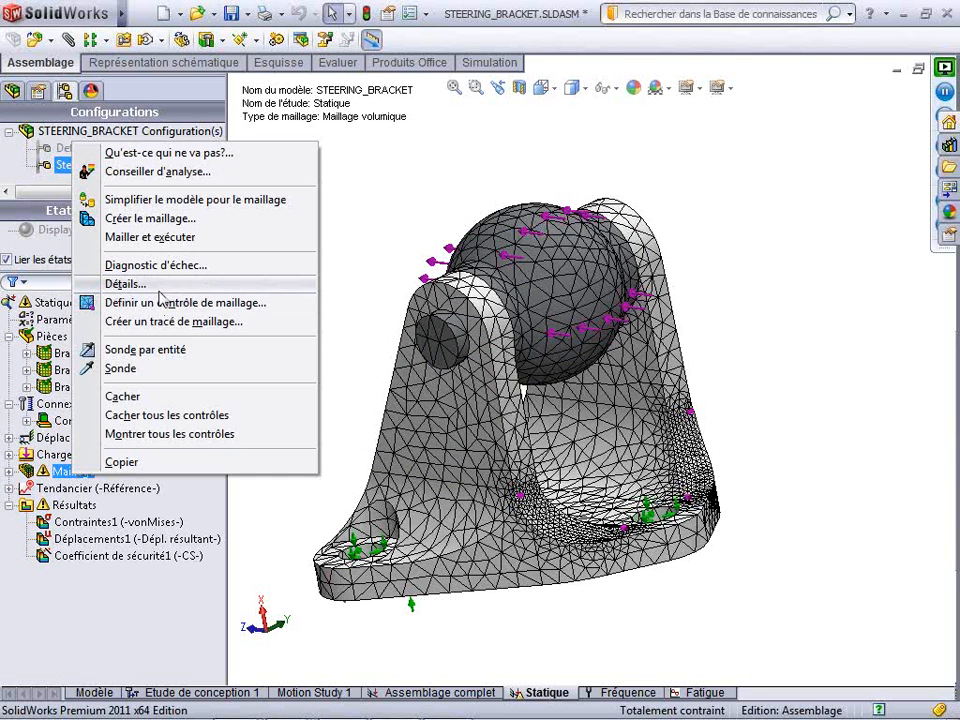
click(150, 218)
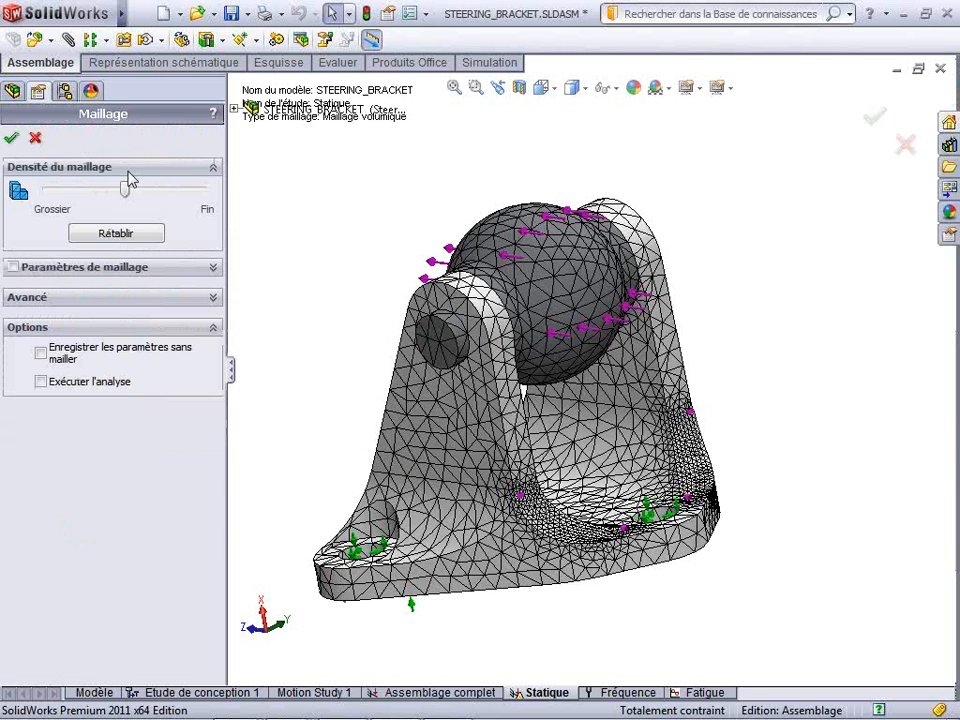
click(11, 138)
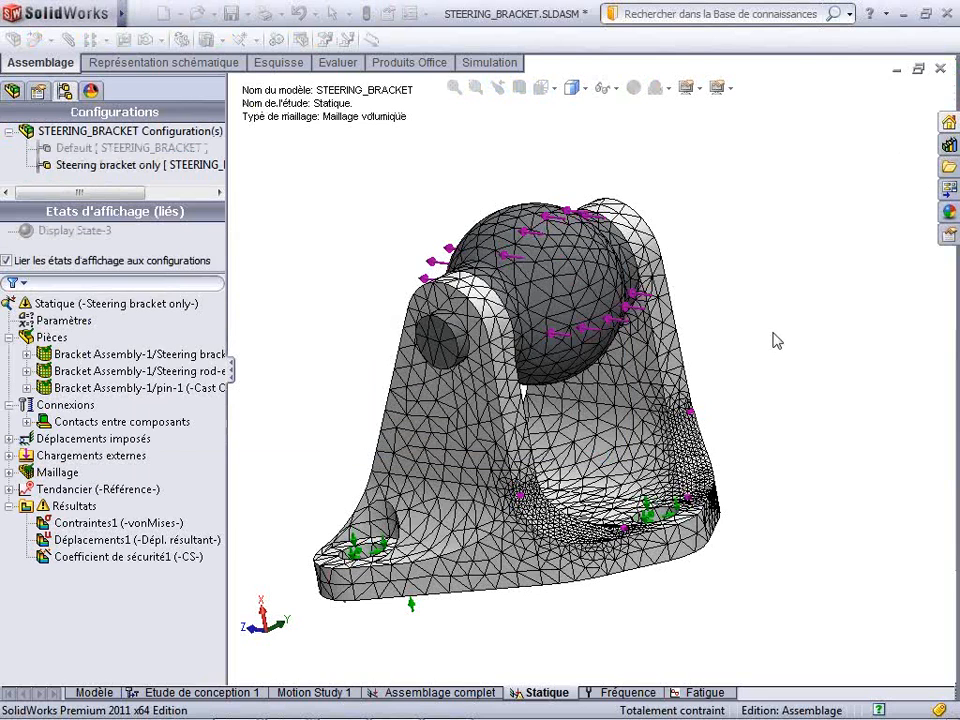
middle_drag(700, 351, 523, 416)
scroll(580, 287, down, 3)
middle_click(574, 289)
middle_drag(574, 289, 592, 314)
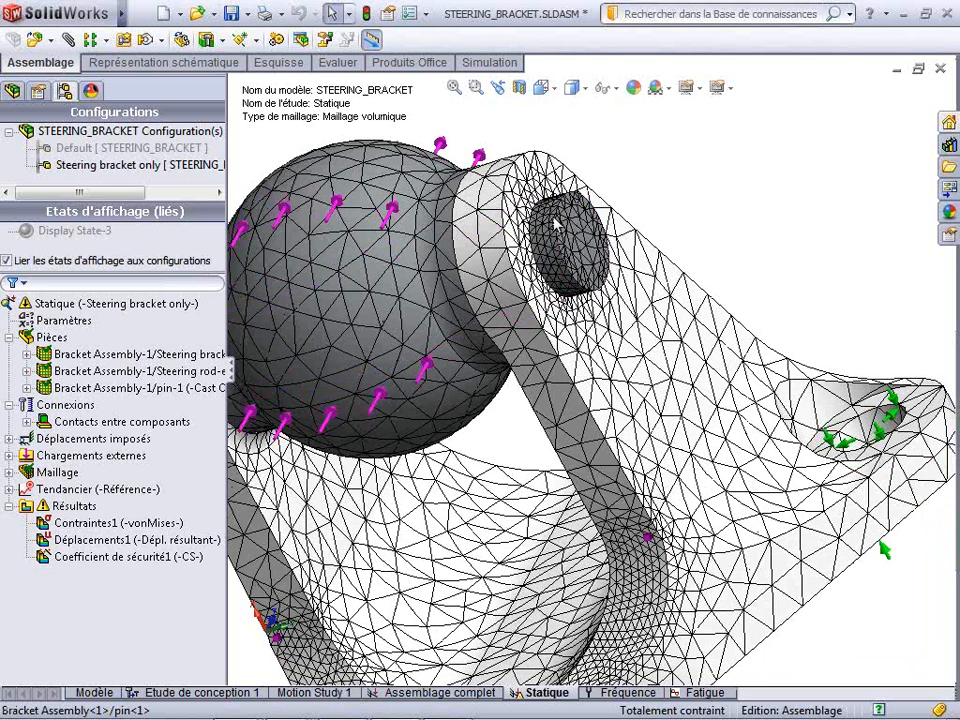
Review the mesh parameters of the static study, switching from Maillage basé sur la courbure to Maillage standard, and discard the changes
click(57, 472)
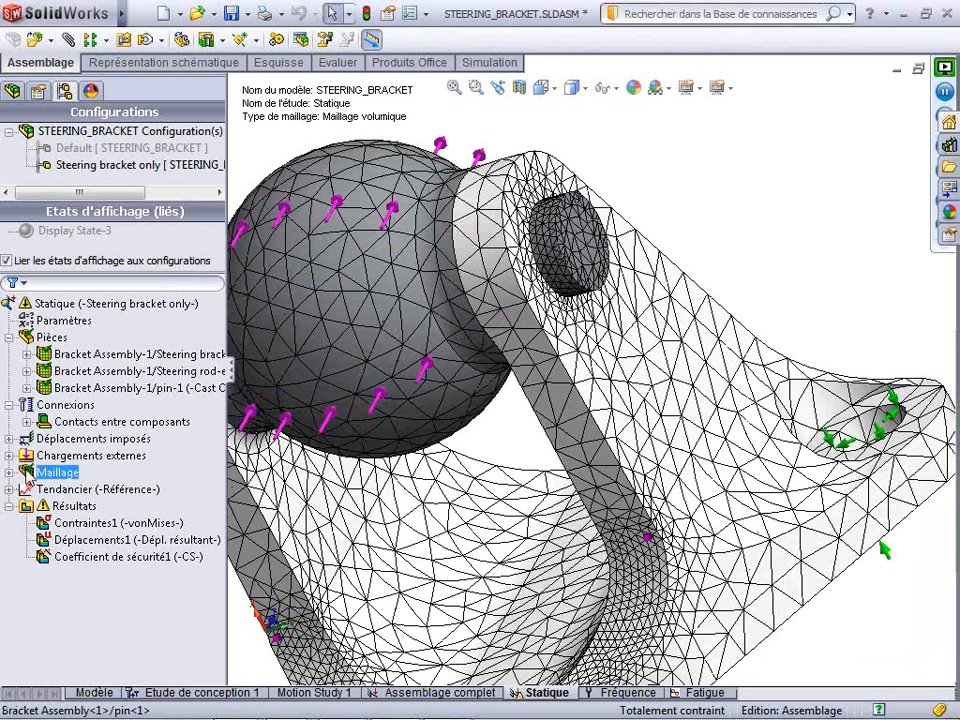
right_click(28, 471)
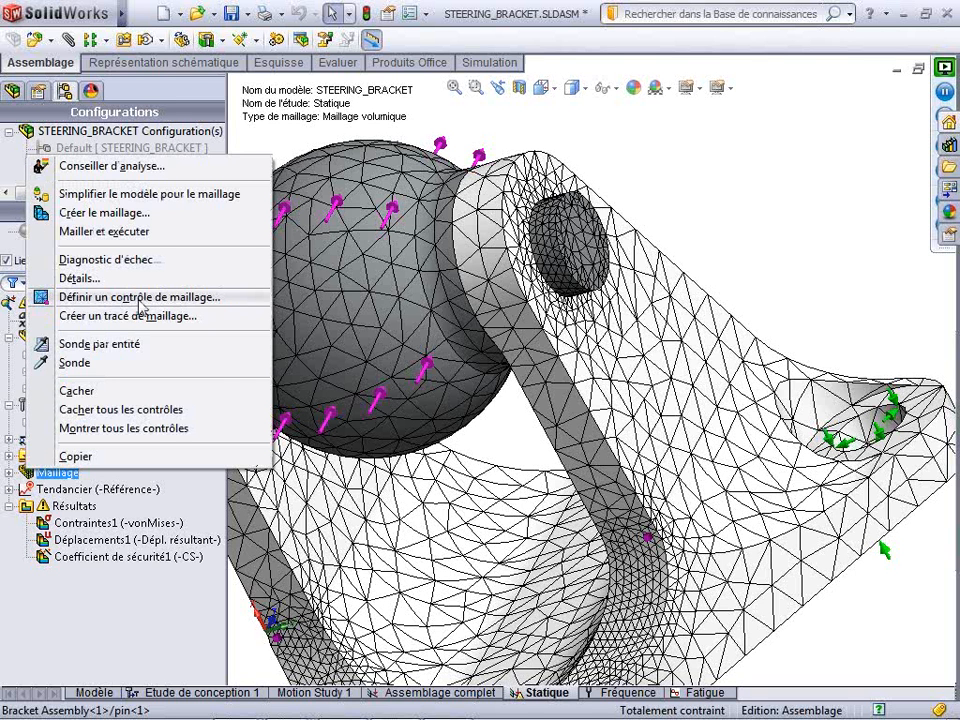
click(157, 217)
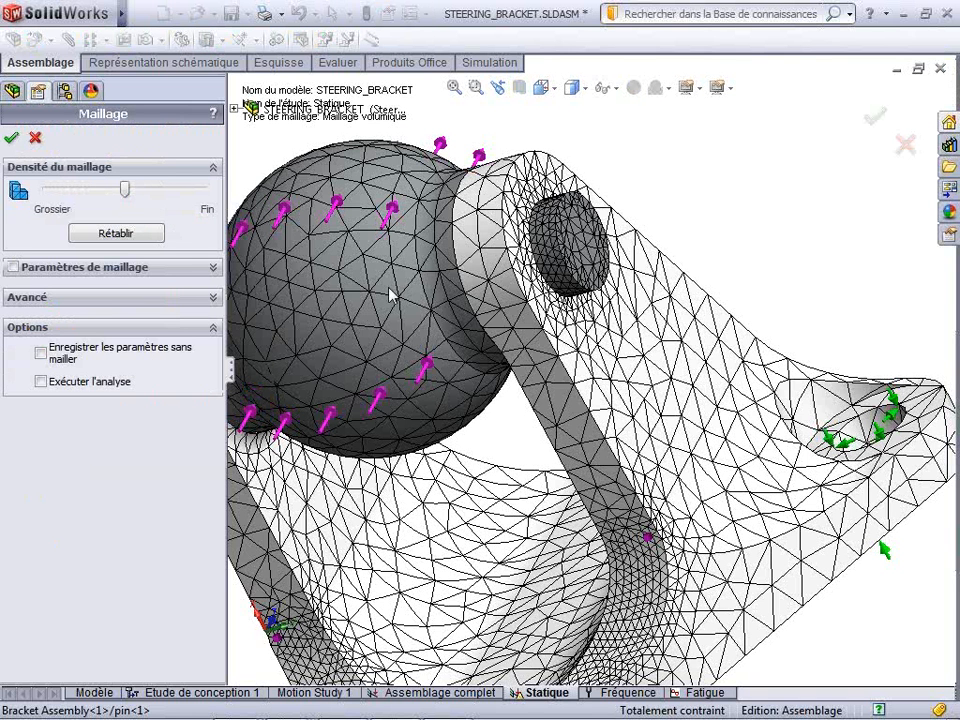
click(211, 268)
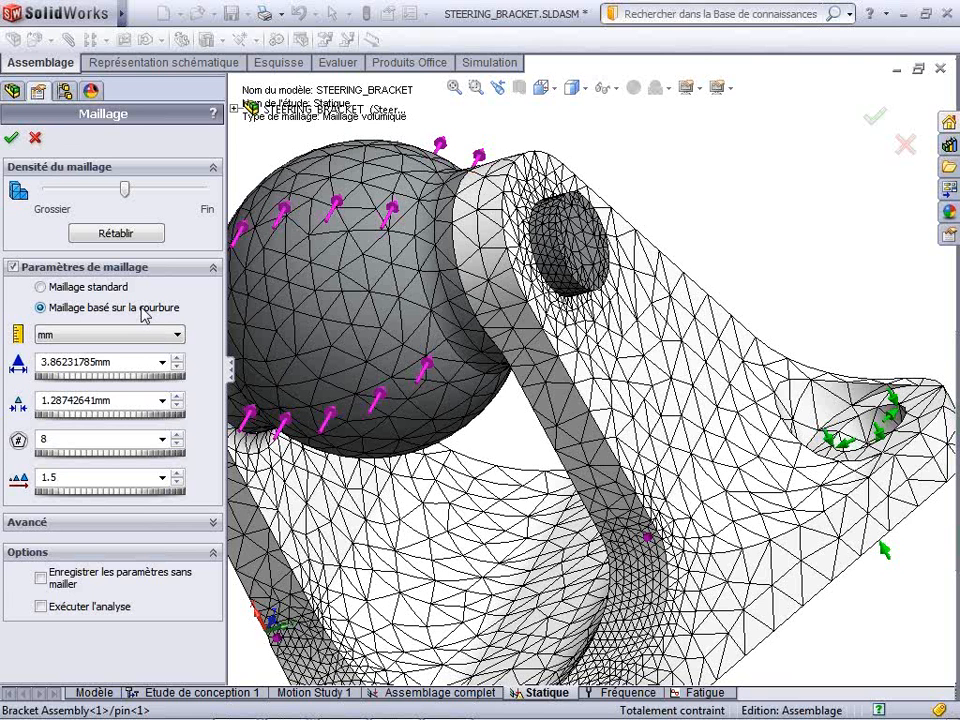
click(56, 288)
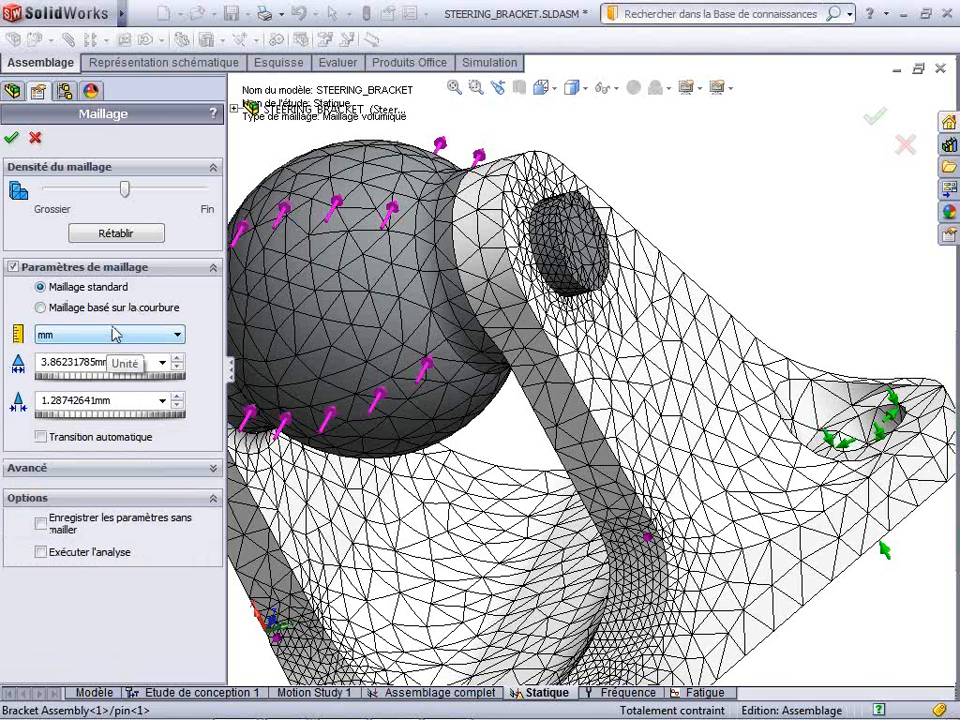
click(36, 139)
Review the default Simulation meshing options, ticking Essais automatiques pour les maillages volumiques, and close them without saving
mouse_move(77, 25)
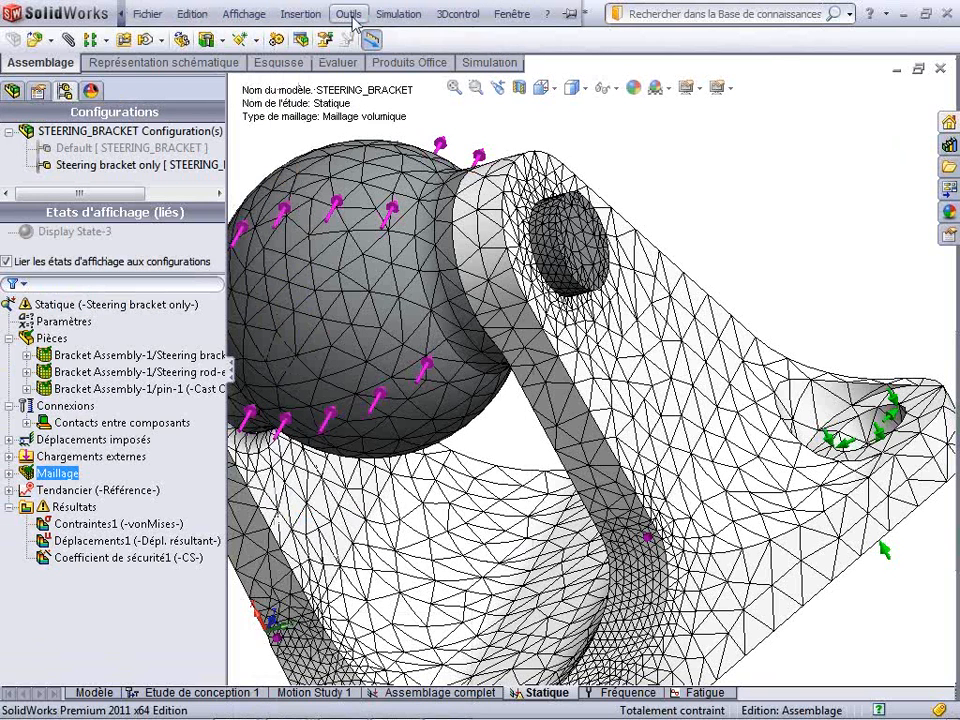
click(398, 14)
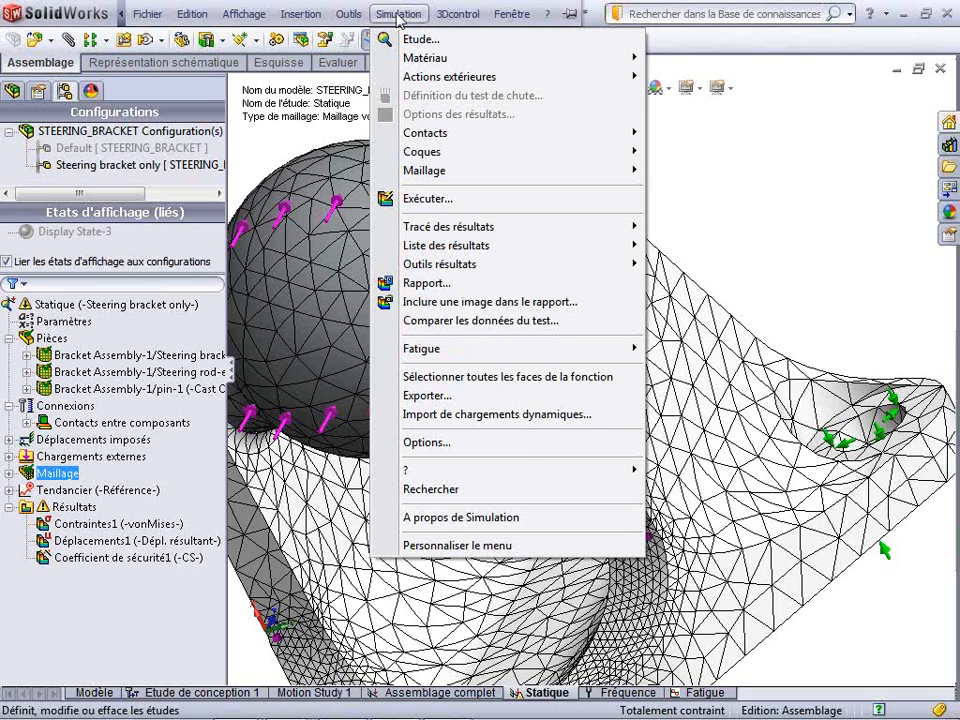
click(428, 442)
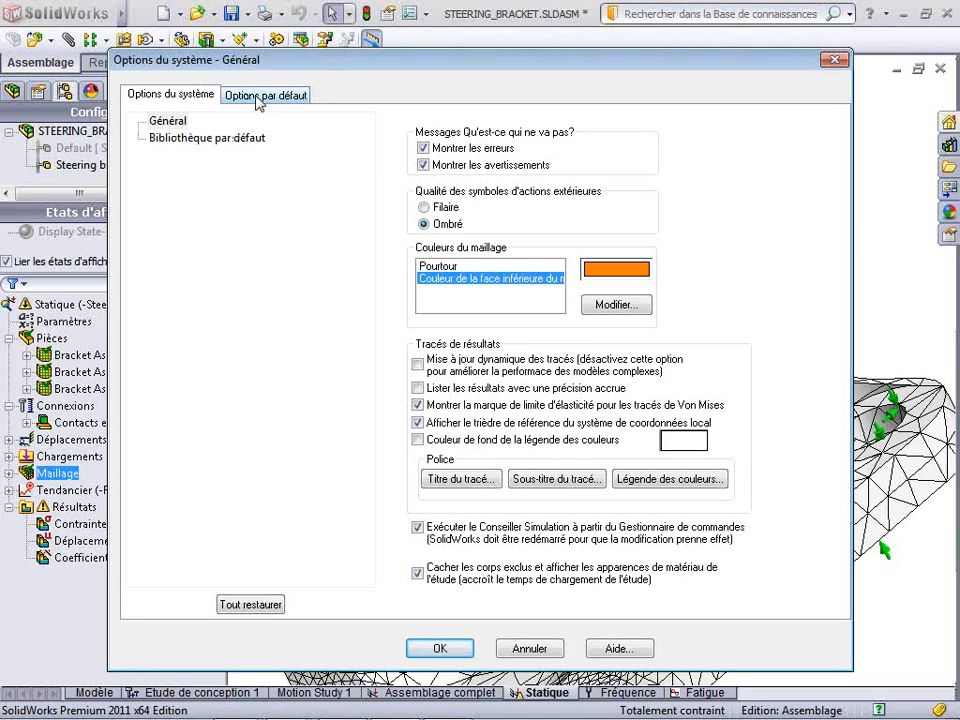
click(257, 98)
click(155, 157)
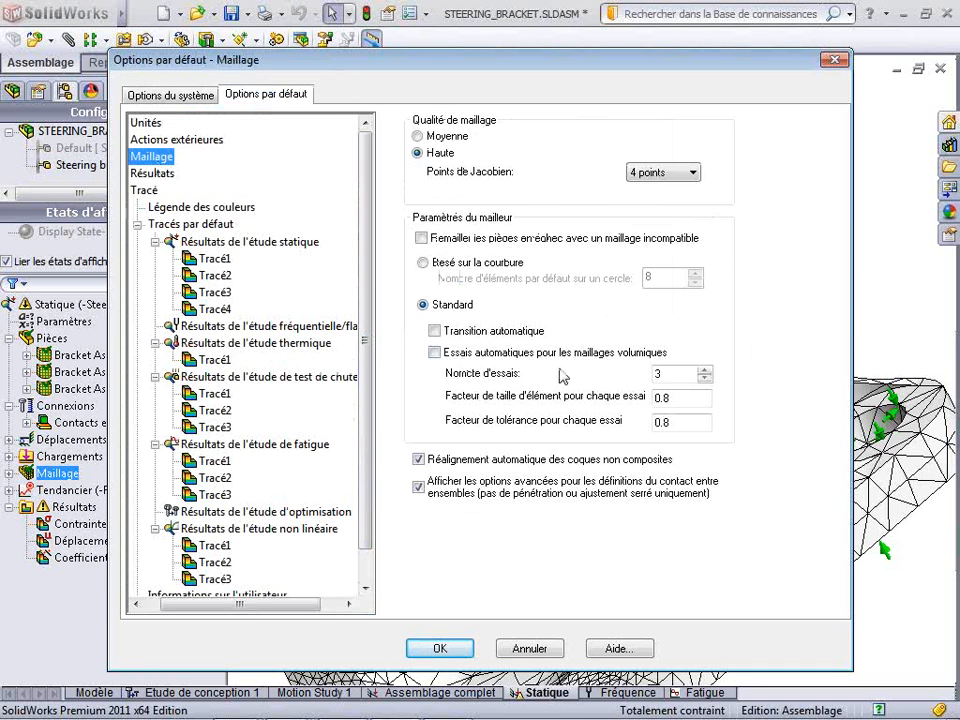
click(434, 353)
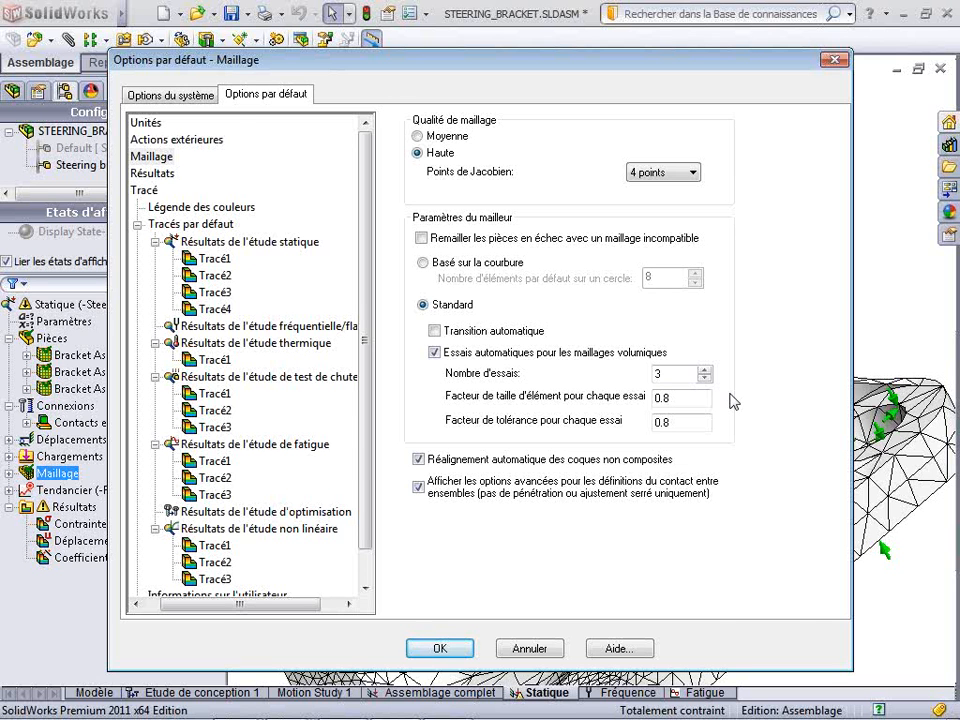
click(835, 60)
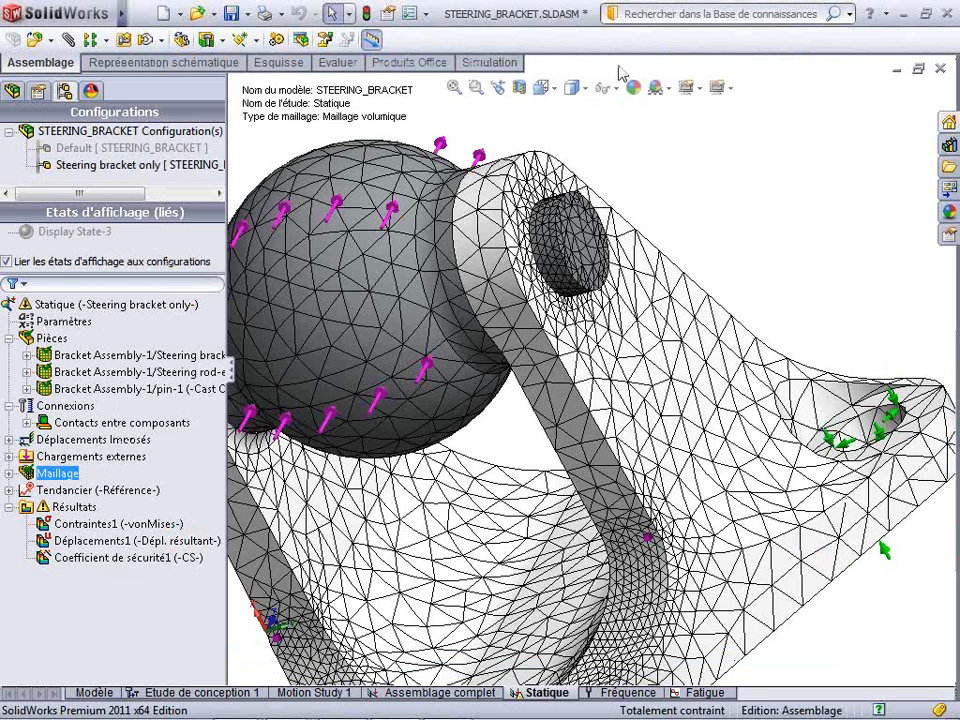
Examine the static study's adaptive method properties, comparing the options of Méthode adaptative H with those of Méthode adaptative P
click(60, 305)
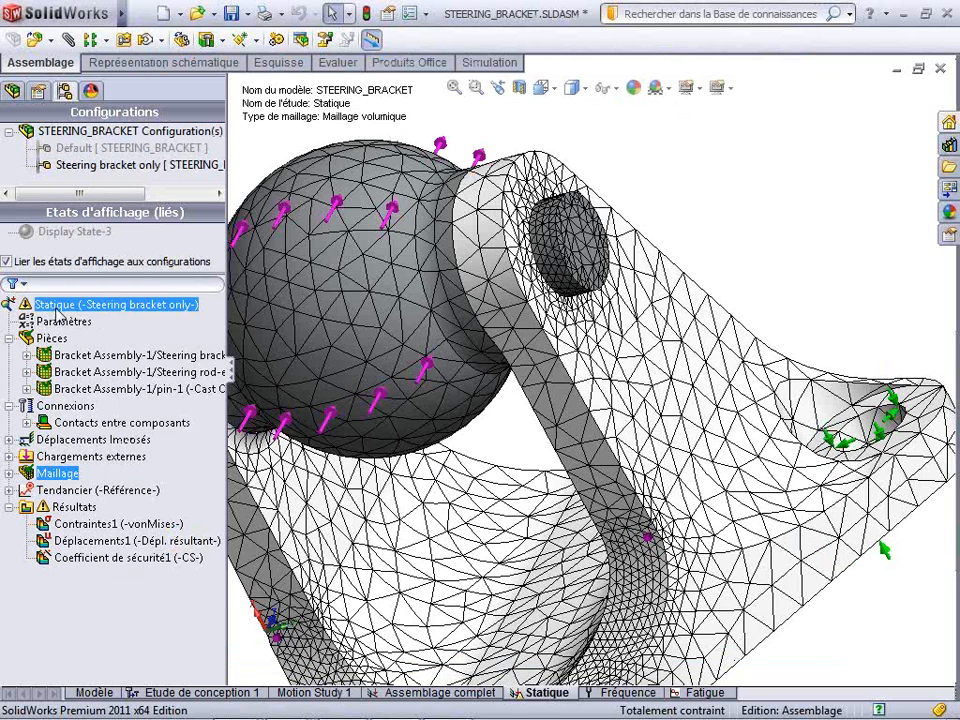
right_click(57, 311)
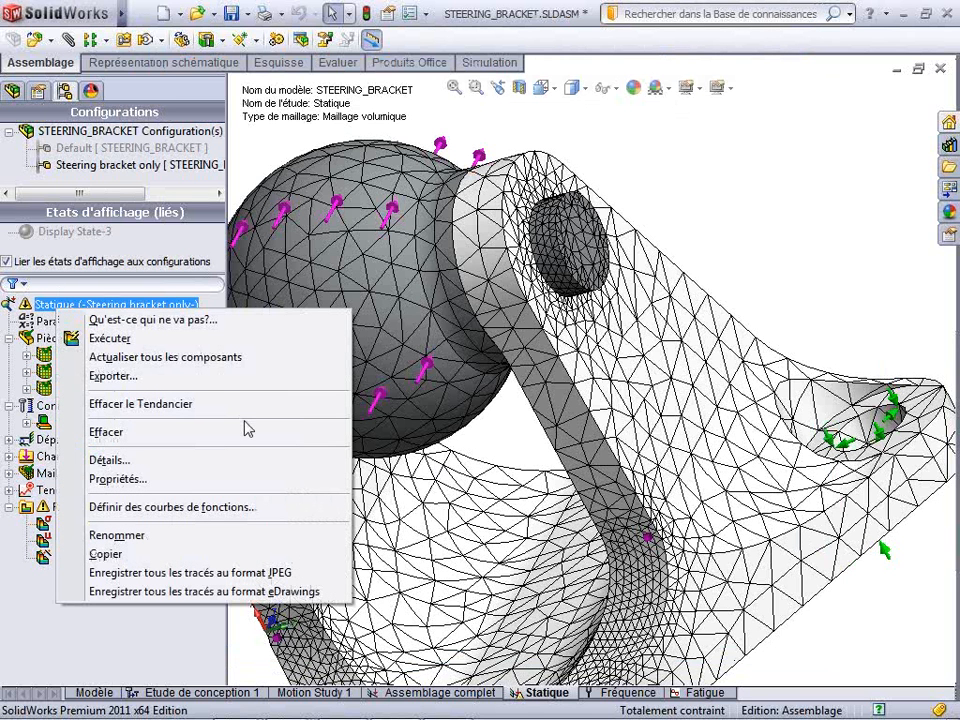
click(176, 481)
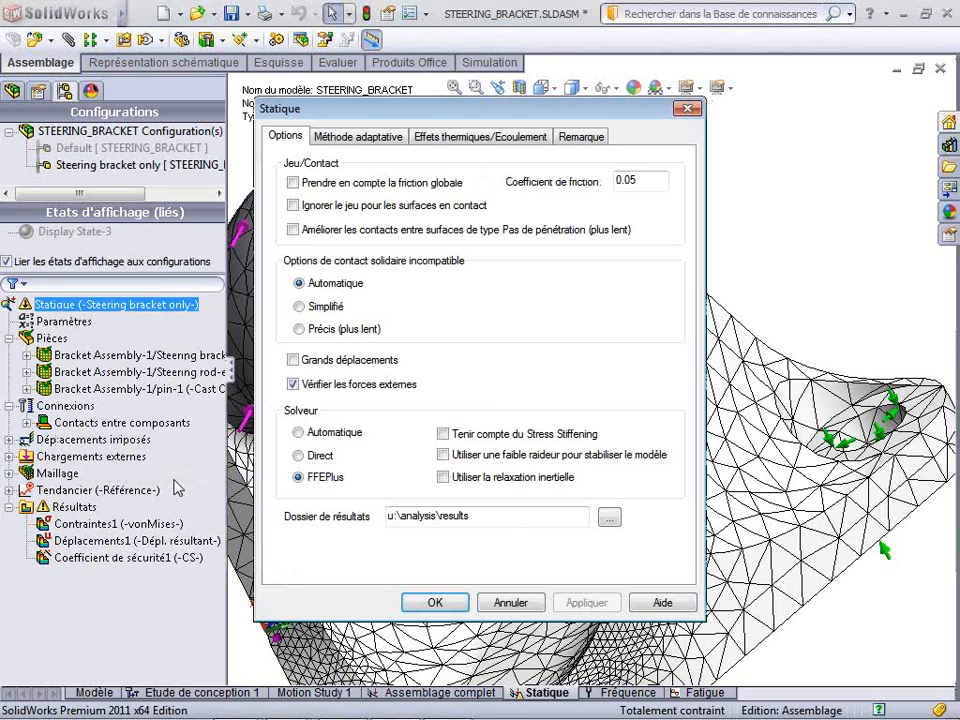
click(398, 140)
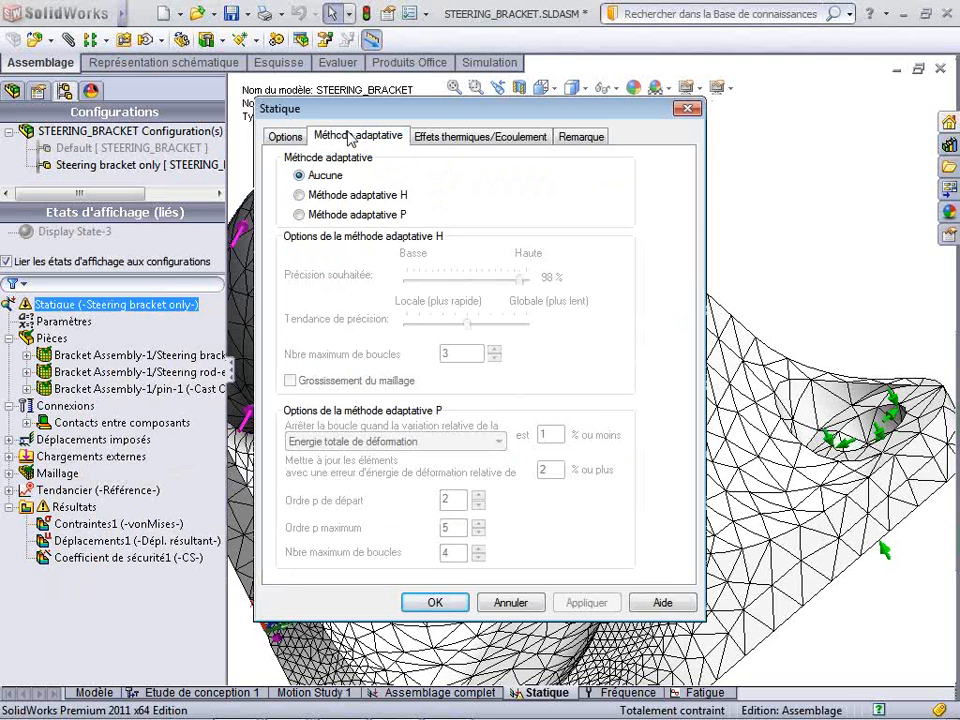
click(303, 194)
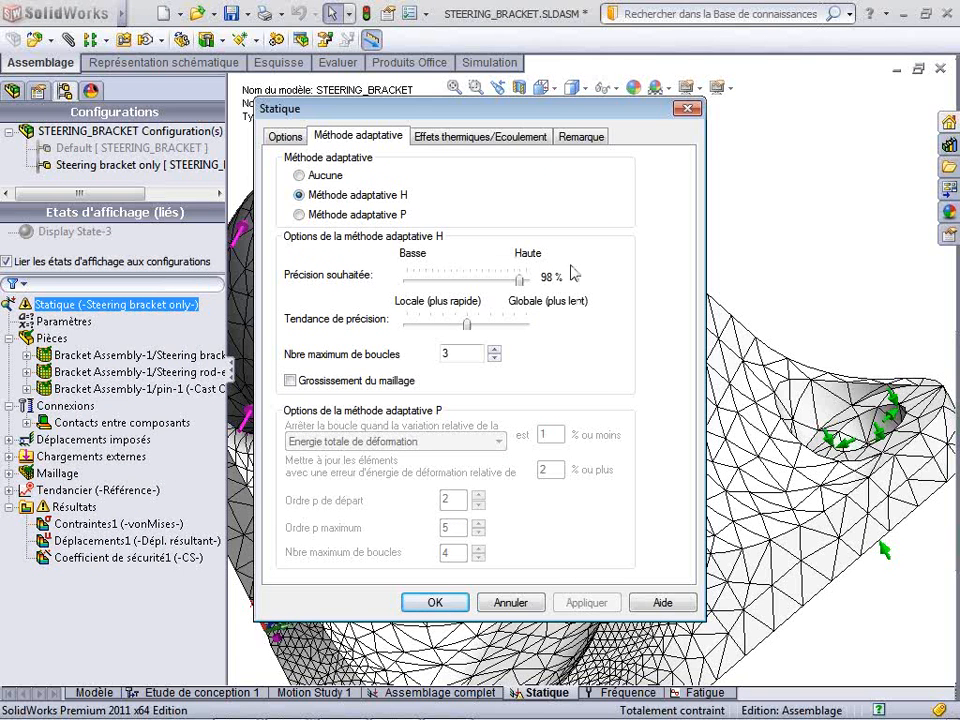
click(361, 219)
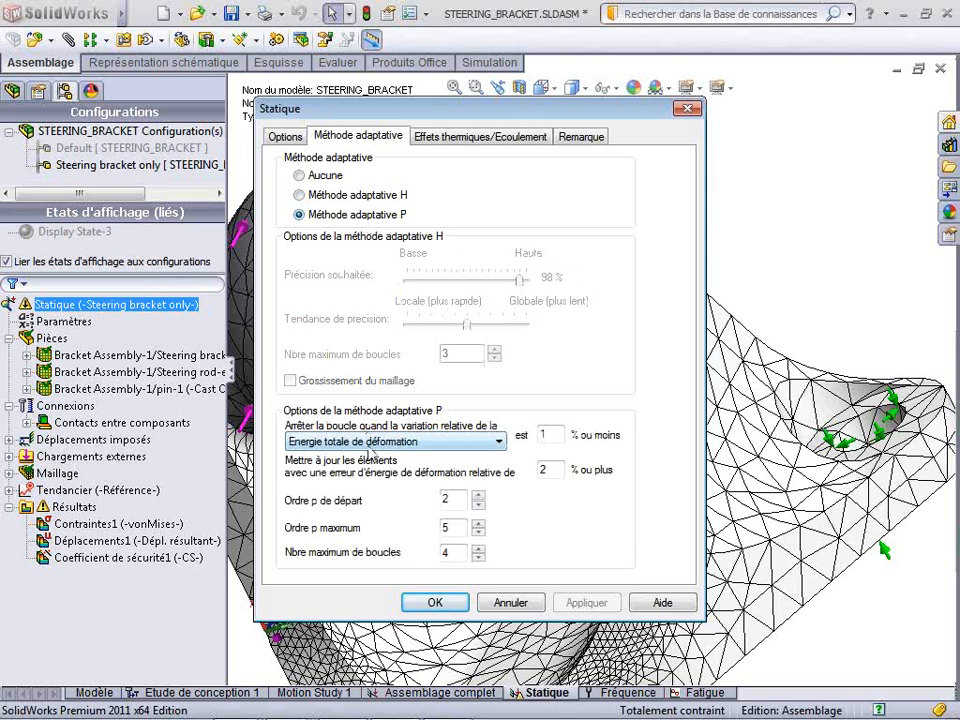
click(545, 468)
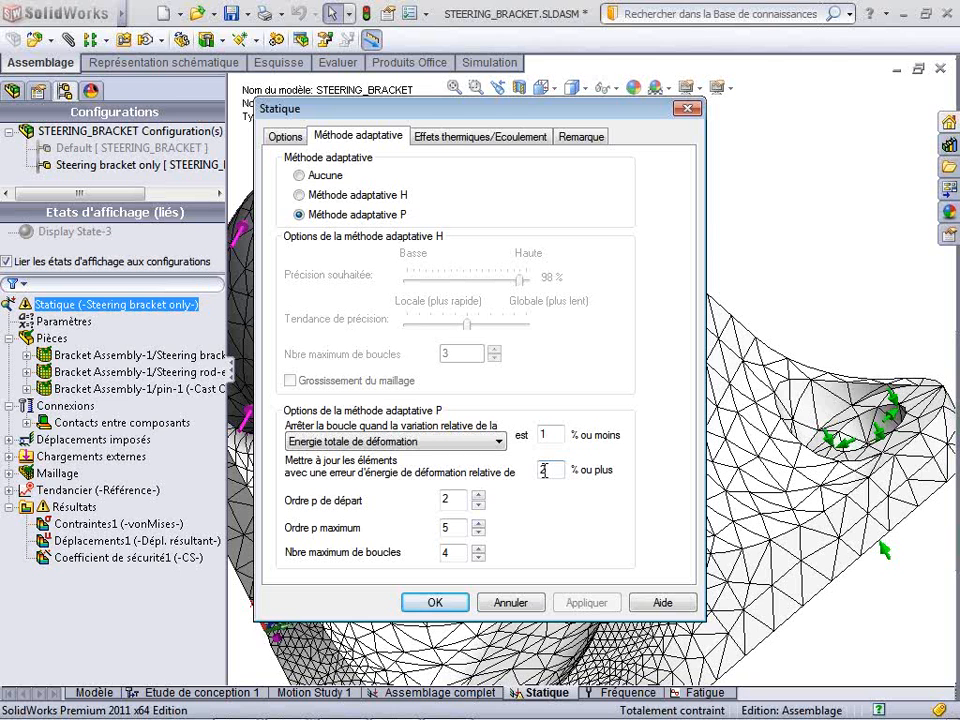